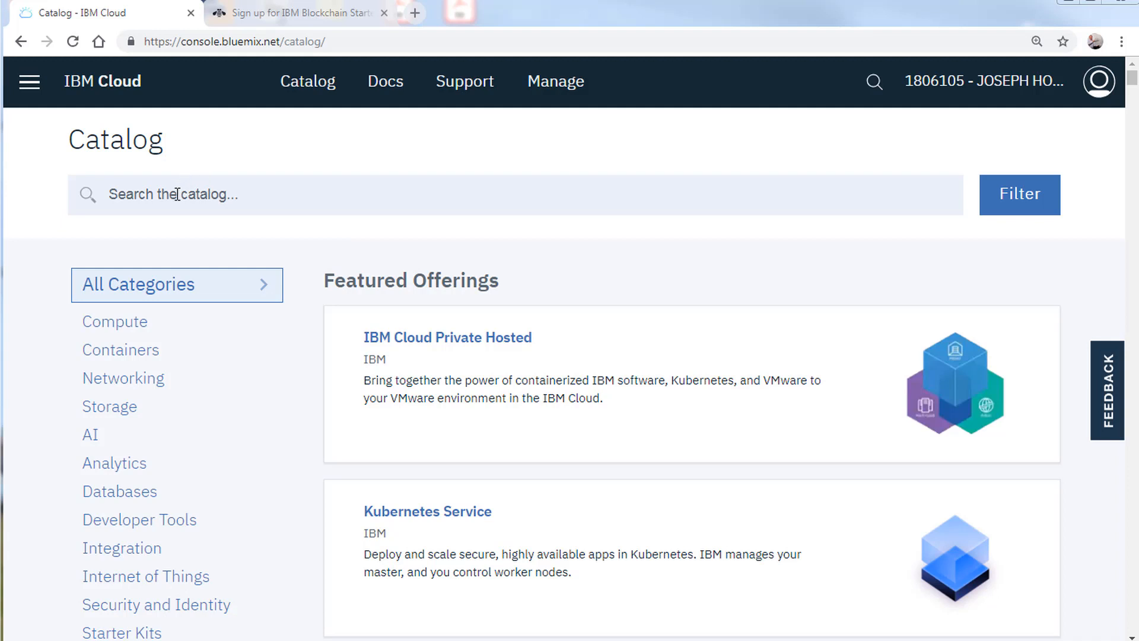
Step: Search the catalog for "blockchain" and open the Blockchain service page
click(180, 196)
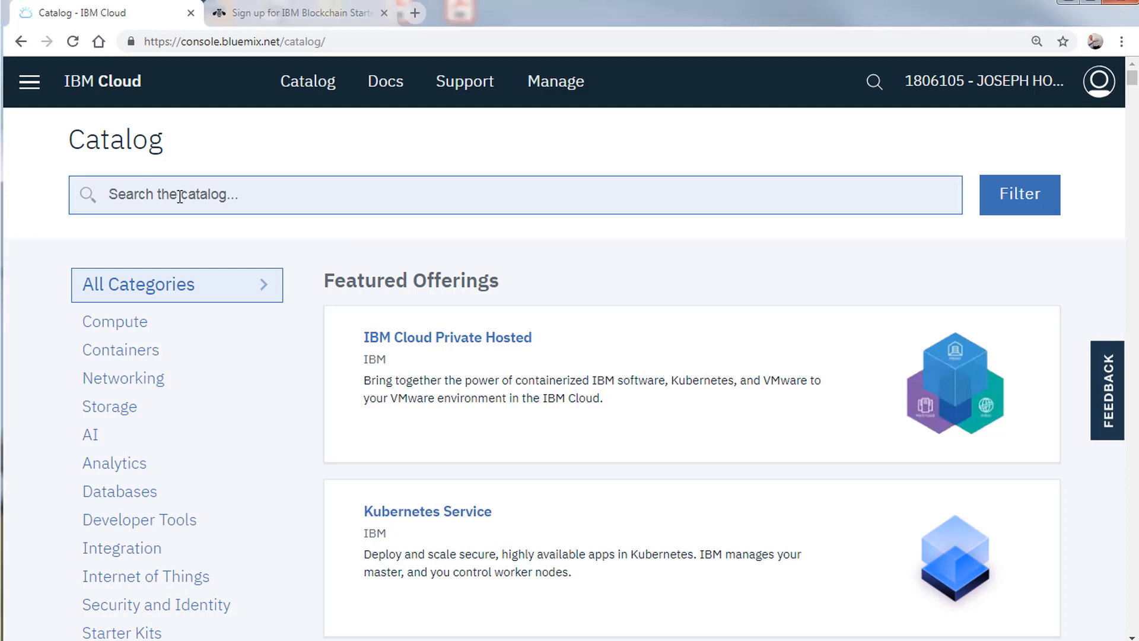
text(blockchain)
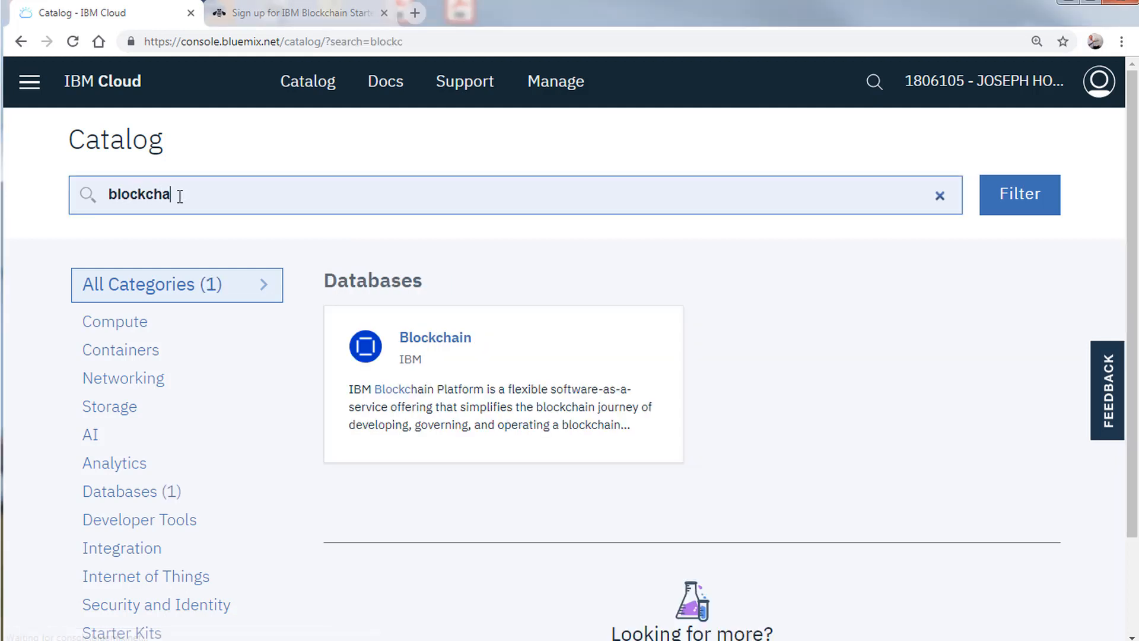
click(468, 342)
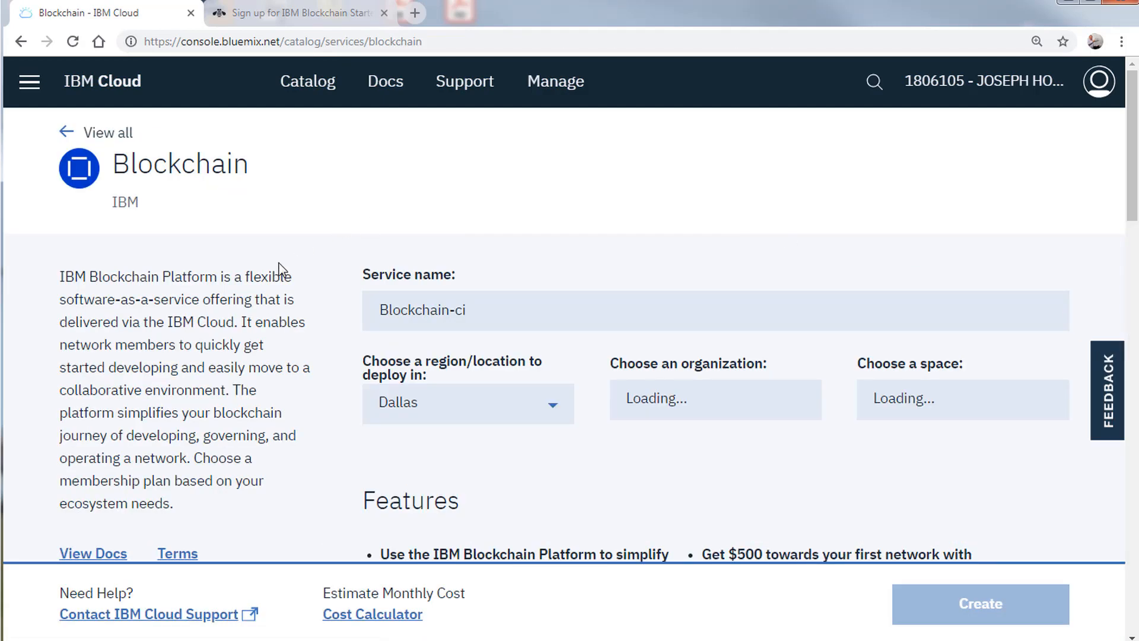
scroll(324, 303, down, 3)
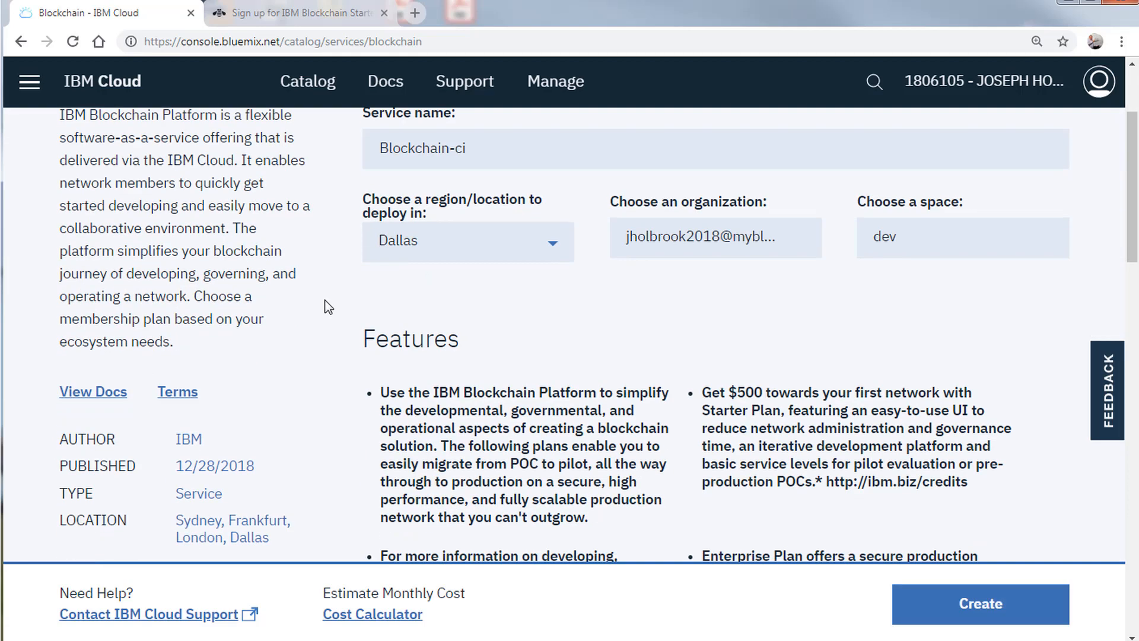
scroll(325, 306, up, 3)
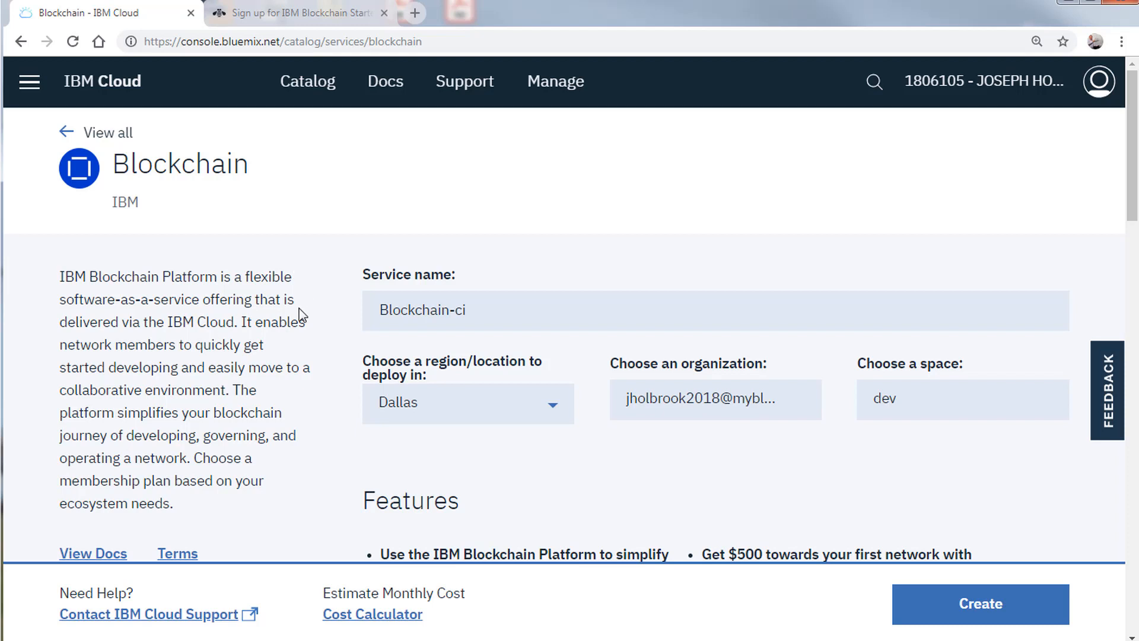
Step: Review the Starter Membership Plan sign-up page and return to the Blockchain service page
click(299, 14)
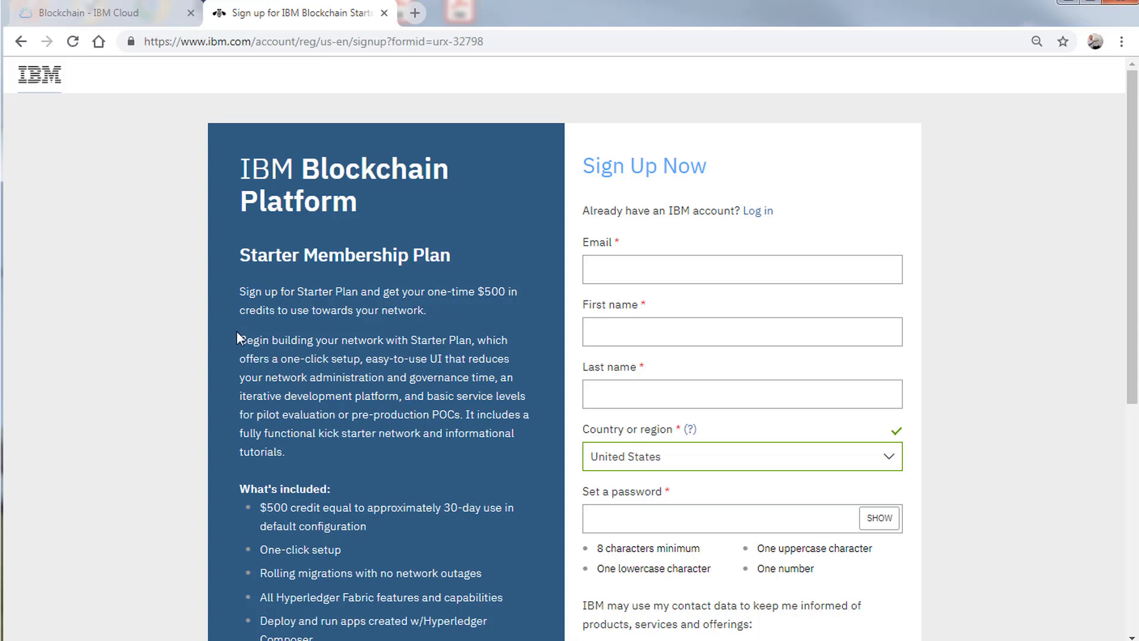
scroll(236, 329, down, 7)
scroll(317, 361, up, 7)
click(36, 13)
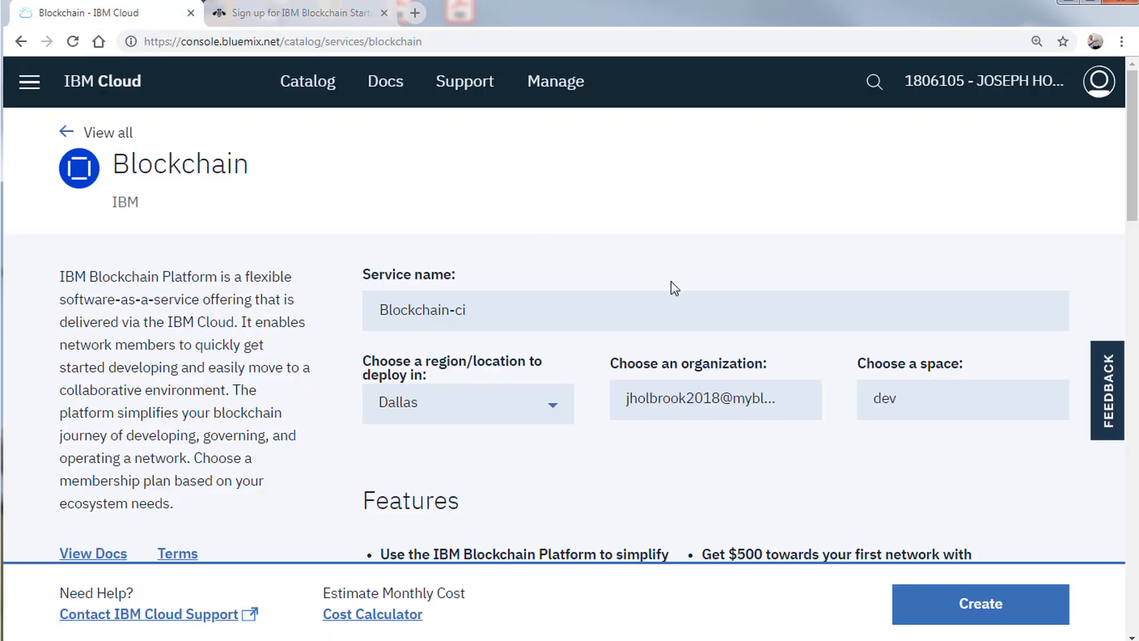
Step: Examine the features and monthly prices of the Starter and Enterprise Membership Plans under Pricing Plans
scroll(315, 402, down, 4)
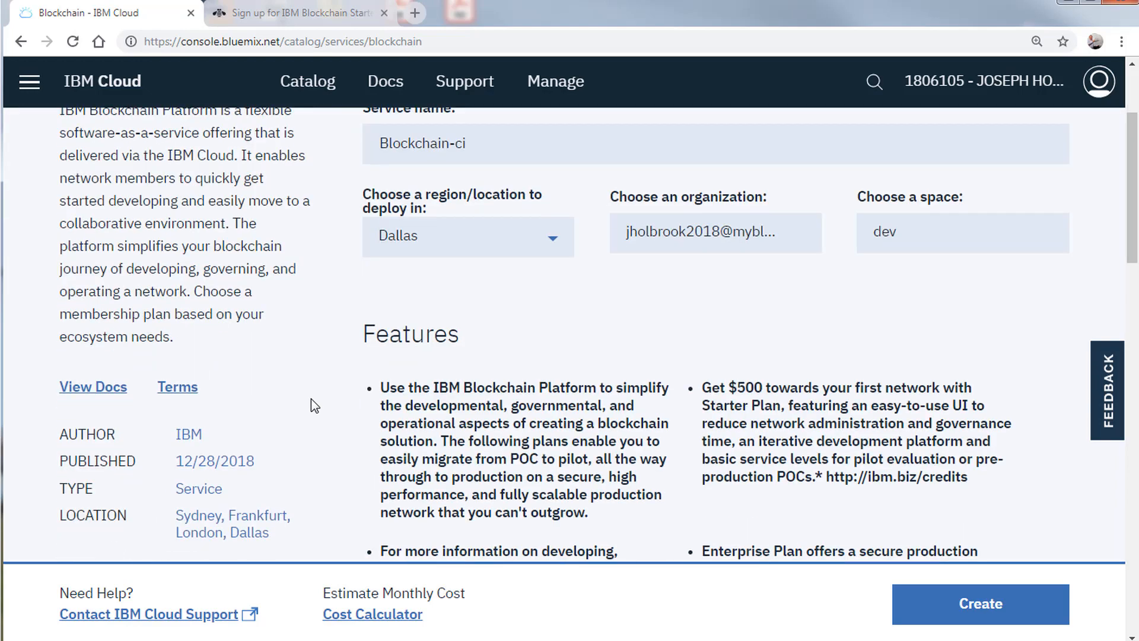
scroll(359, 408, down, 12)
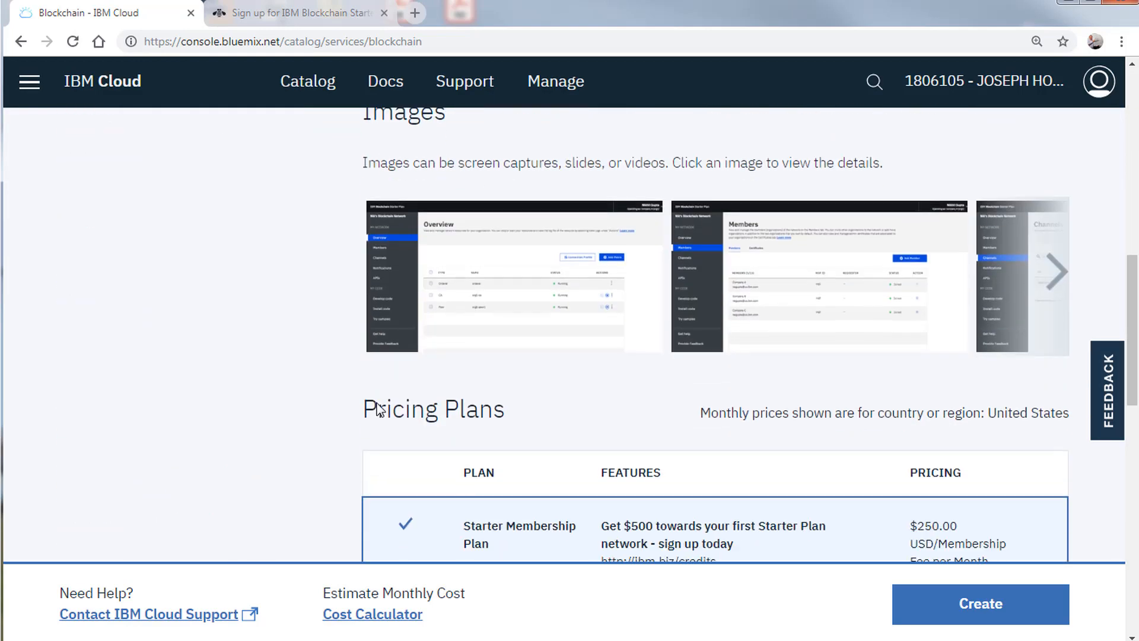
scroll(393, 382, up, 3)
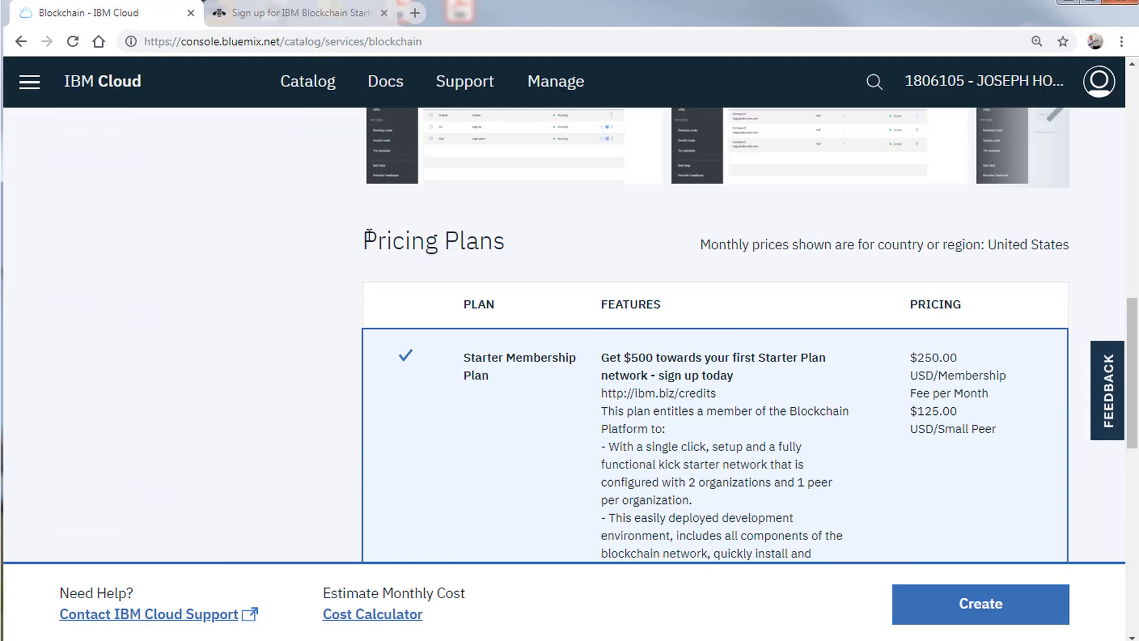
drag(365, 240, 562, 244)
scroll(600, 267, down, 1)
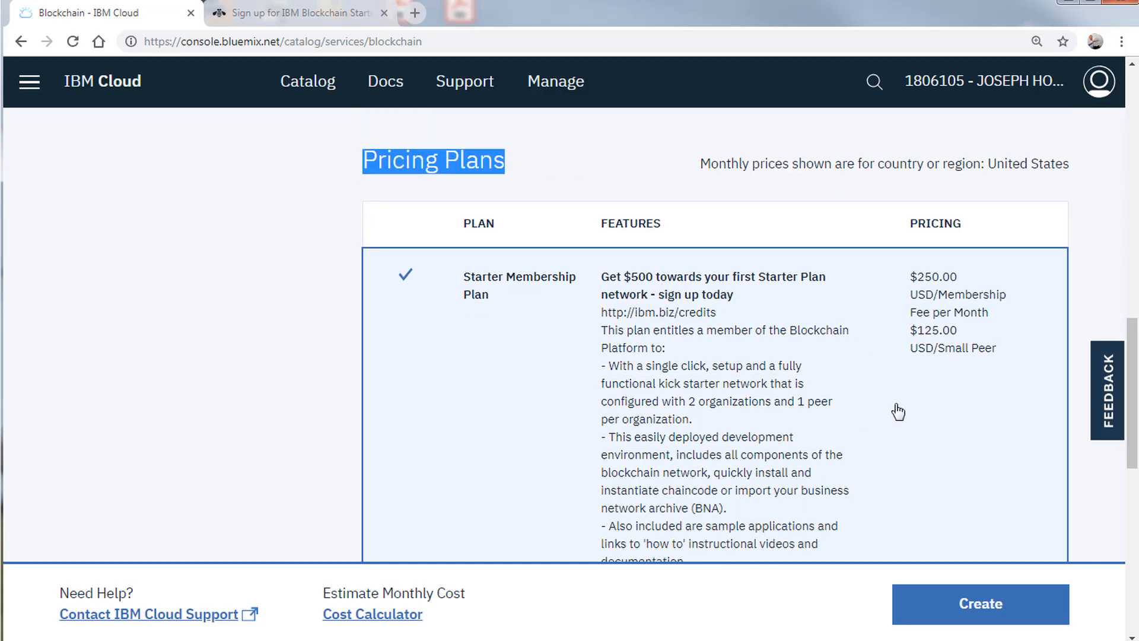
scroll(665, 427, down, 1)
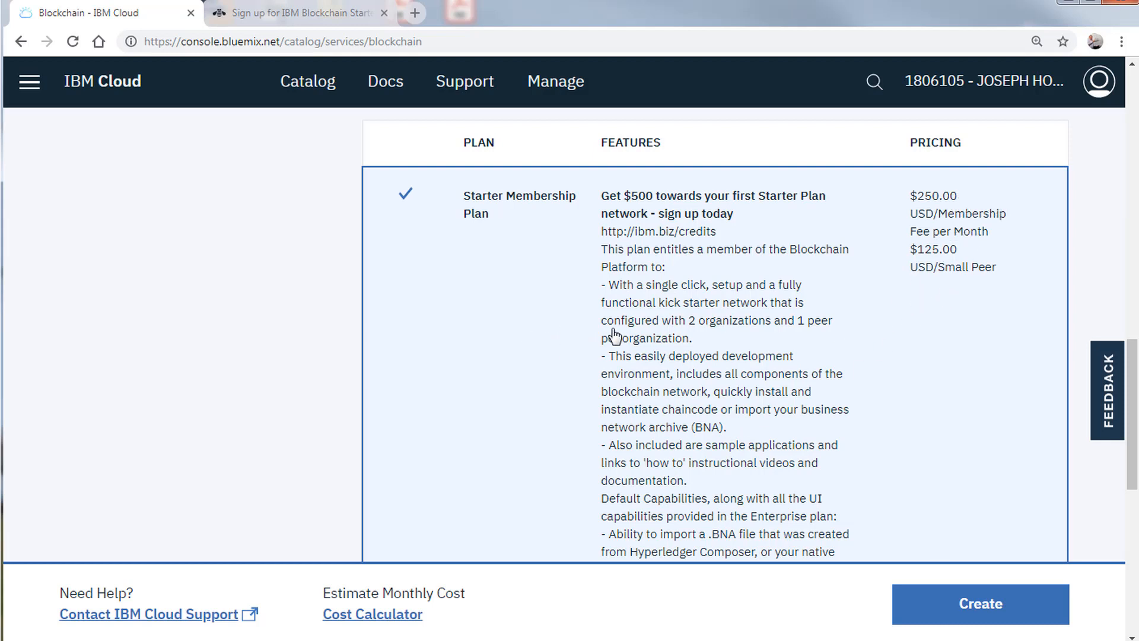
scroll(657, 254, down, 3)
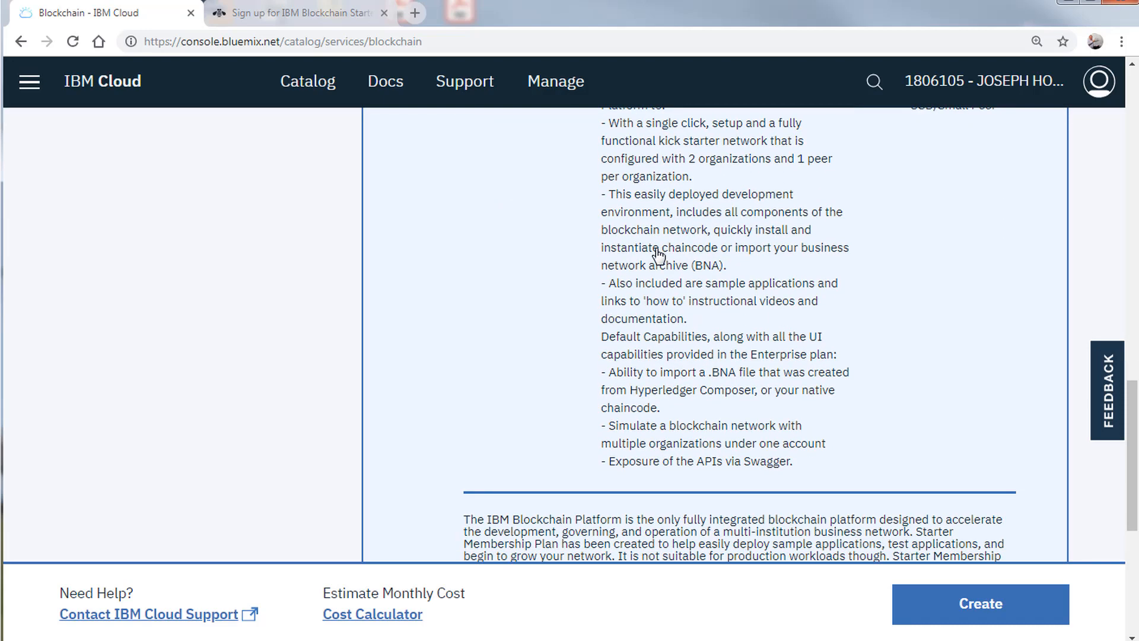
scroll(657, 254, down, 7)
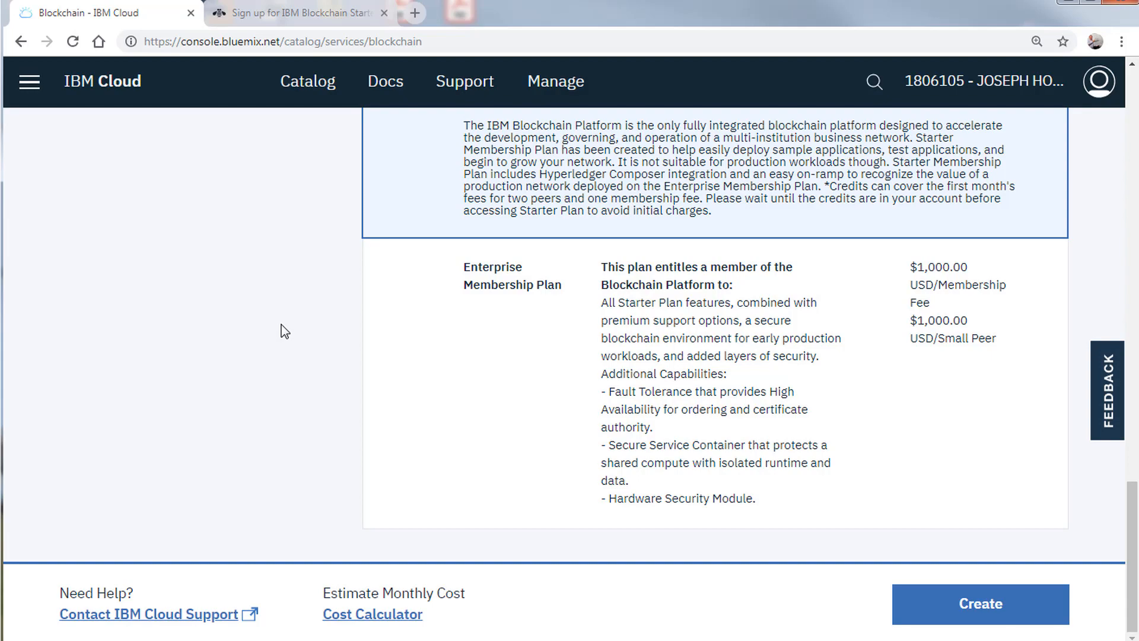
scroll(540, 297, up, 8)
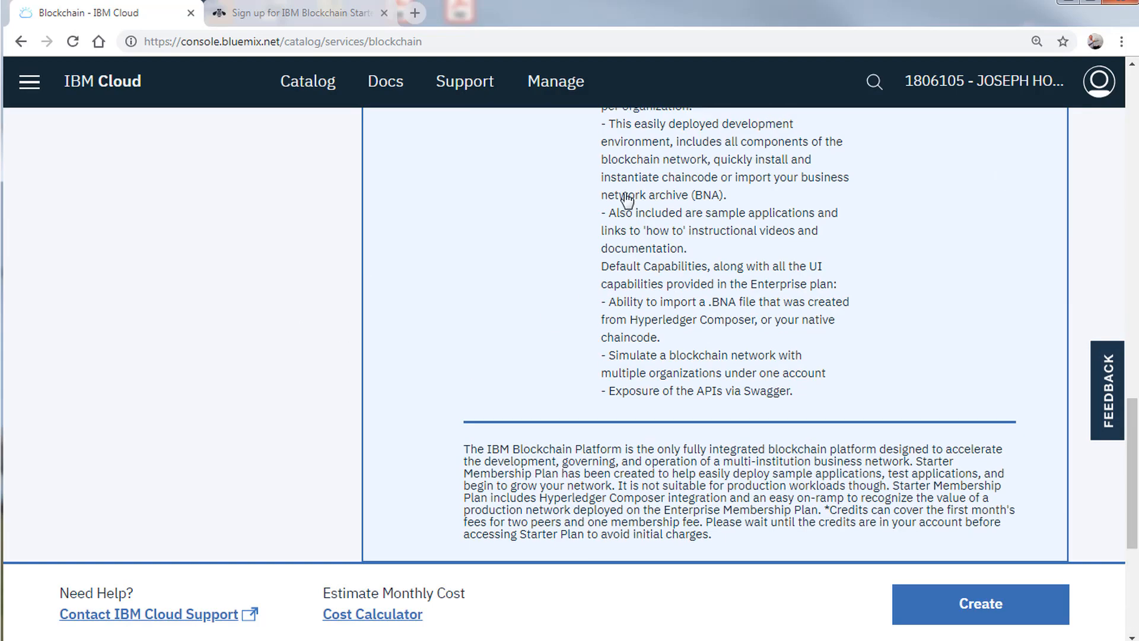
scroll(536, 304, down, 8)
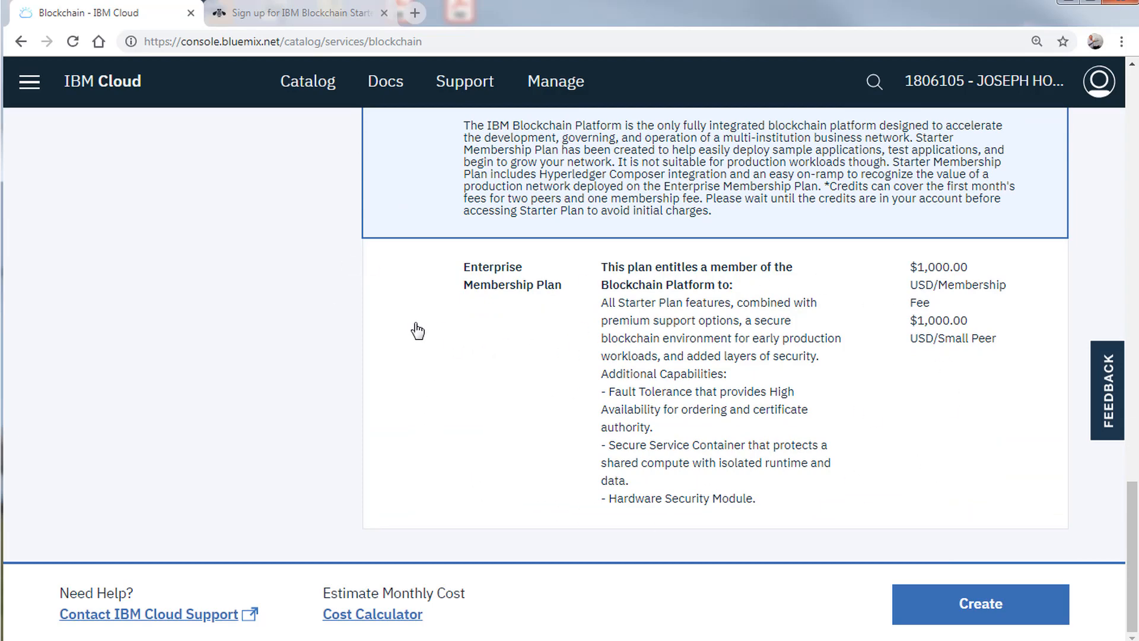
scroll(386, 357, up, 10)
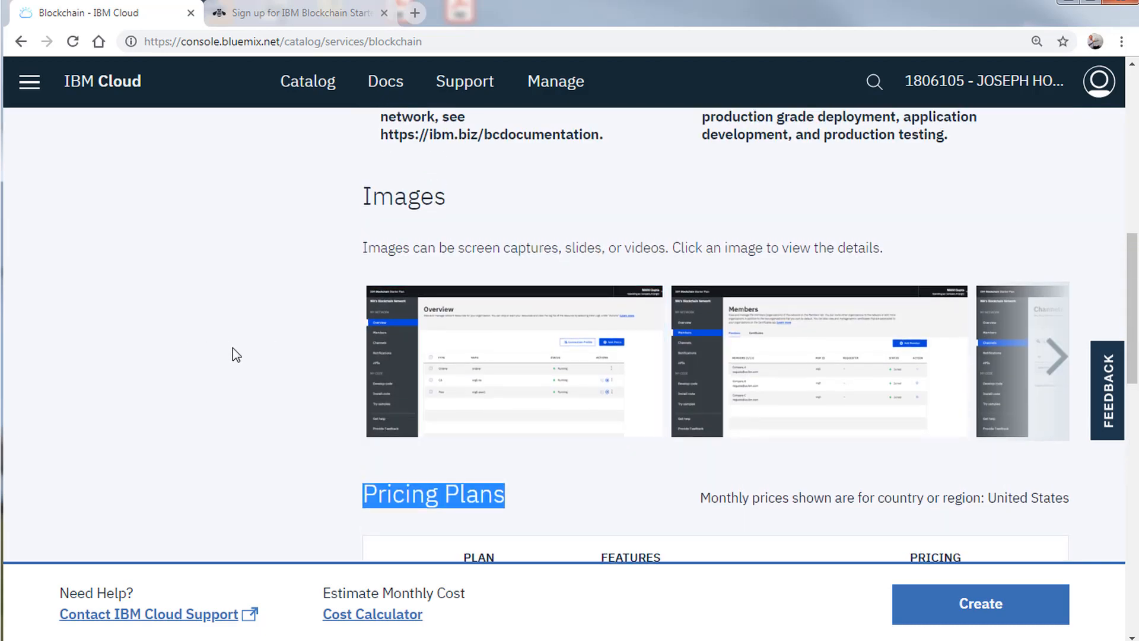
scroll(233, 348, down, 10)
scroll(249, 362, down, 6)
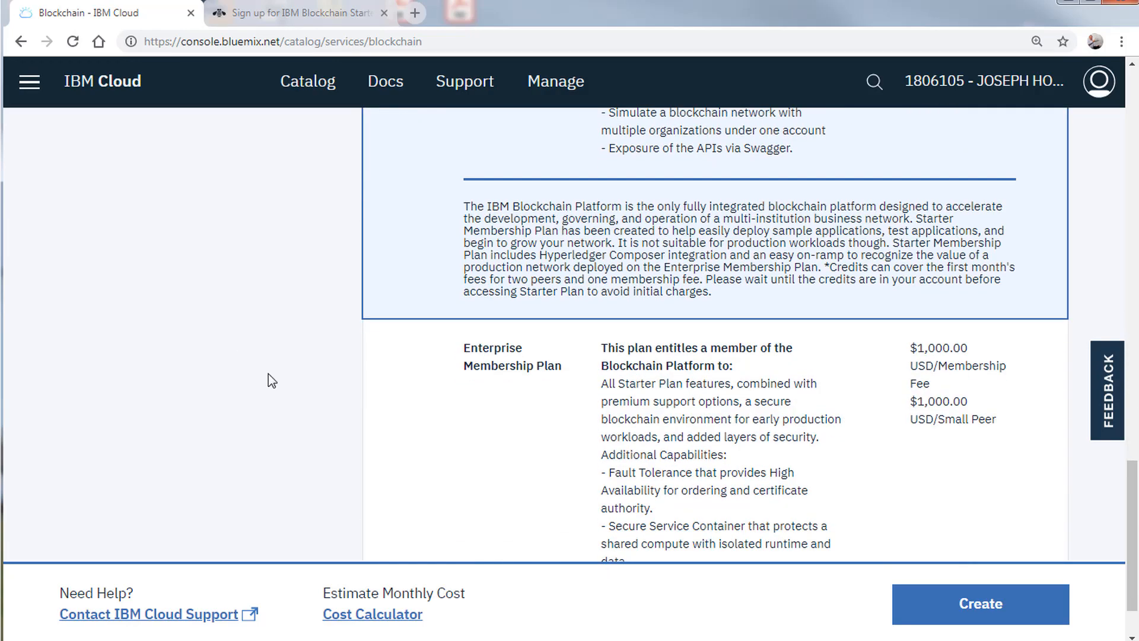
Step: Try the Enterprise Membership Plan in the pricing table and reselect the Starter Membership Plan
click(685, 494)
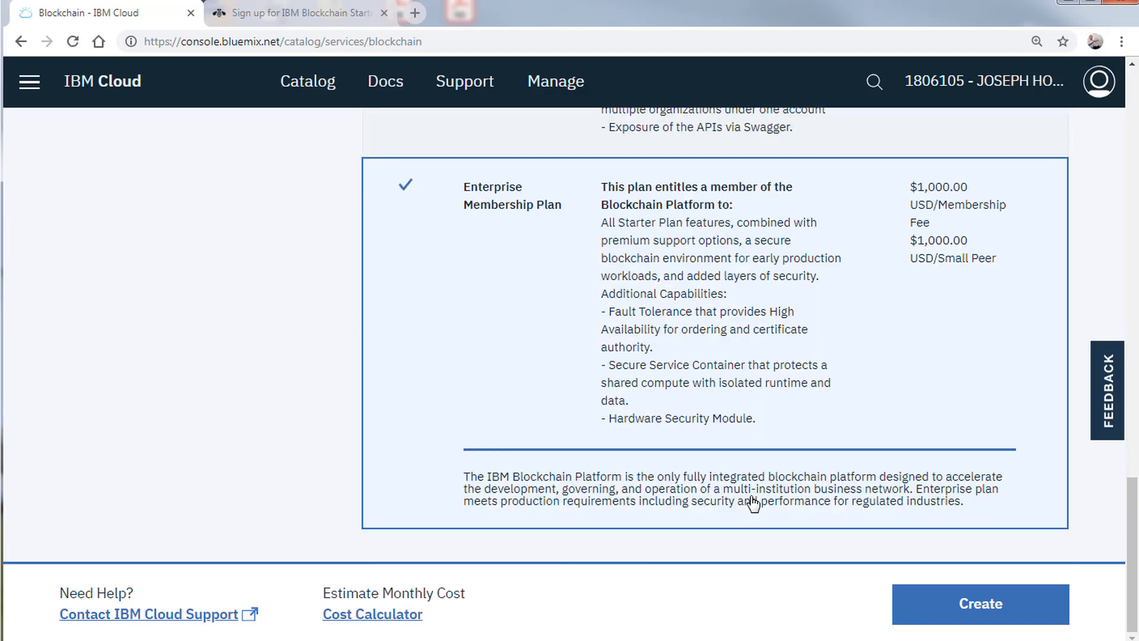
scroll(270, 398, up, 3)
scroll(271, 398, up, 6)
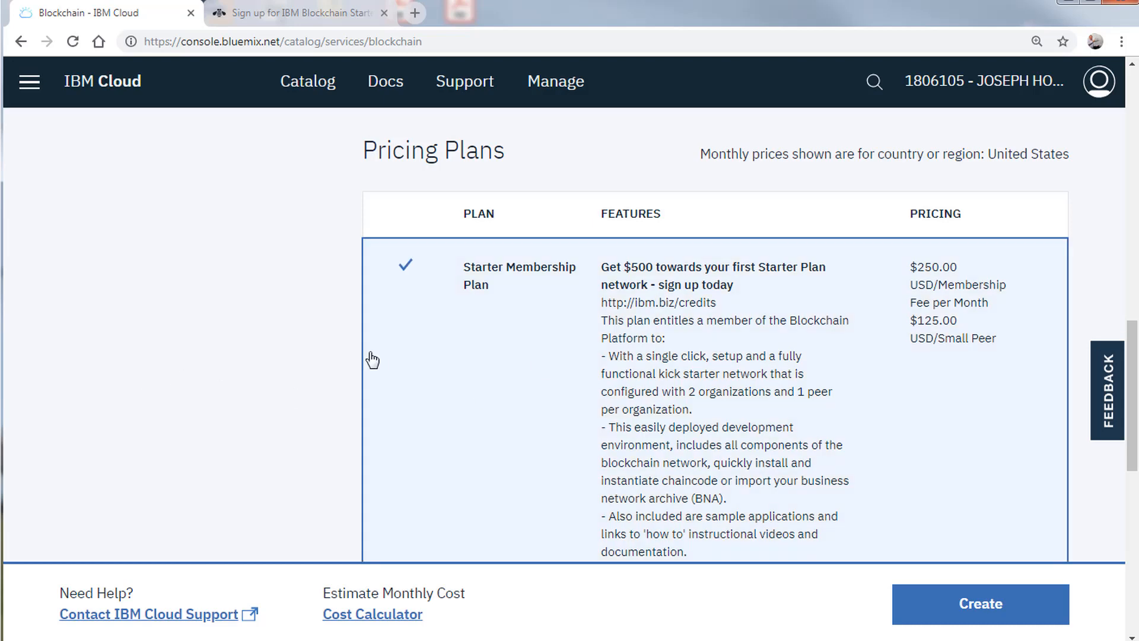
scroll(305, 343, up, 8)
scroll(306, 342, up, 8)
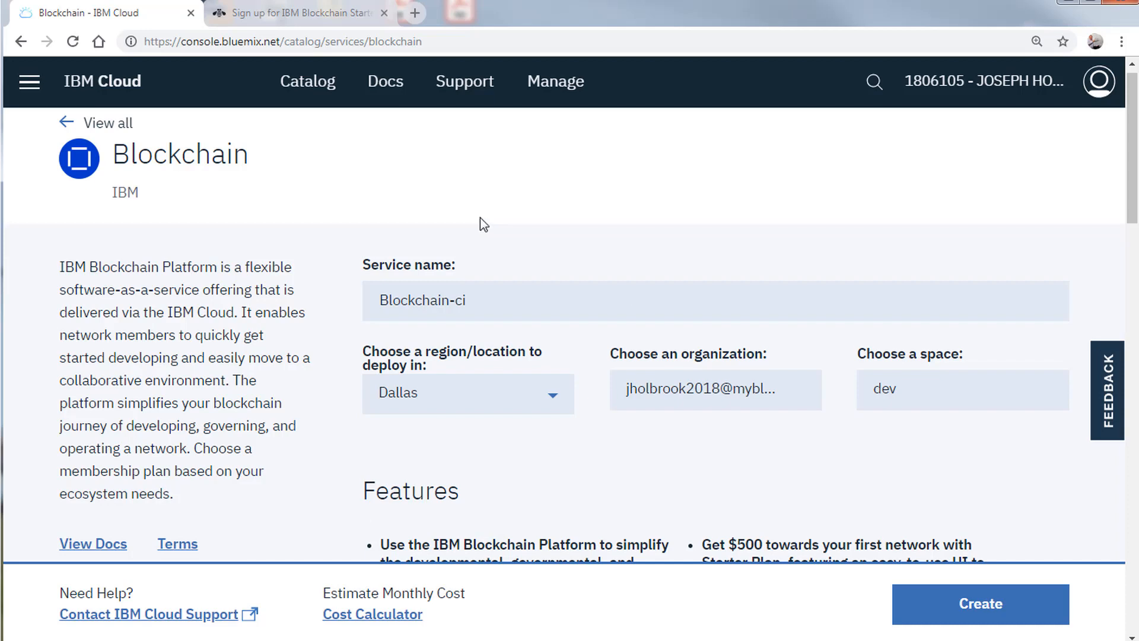
scroll(331, 343, down, 3)
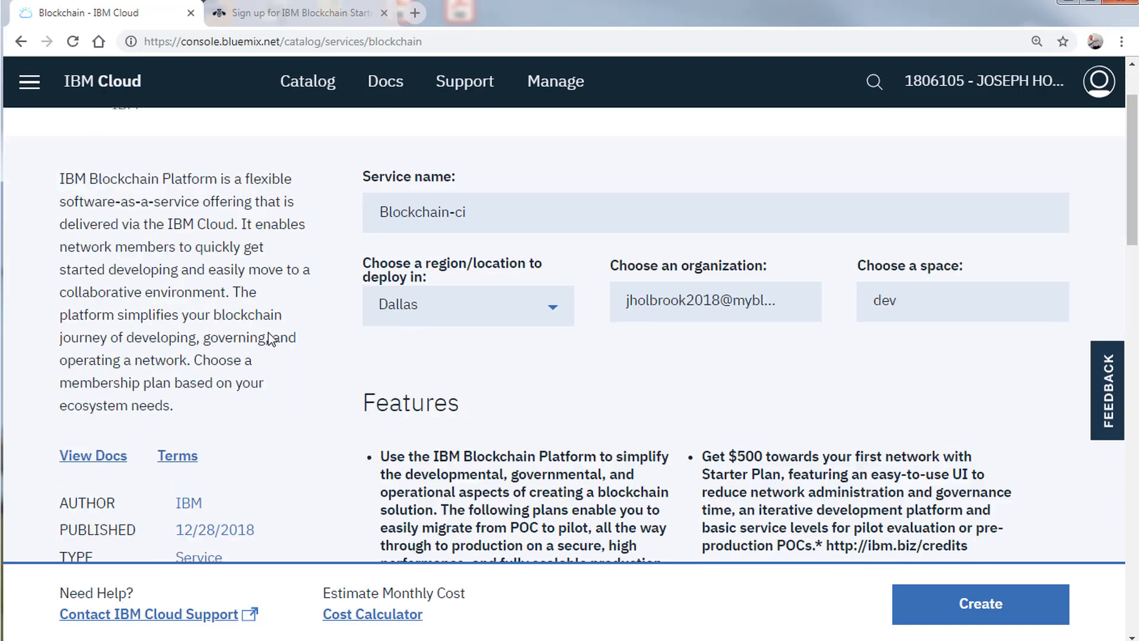
scroll(326, 348, up, 3)
scroll(324, 343, up, 1)
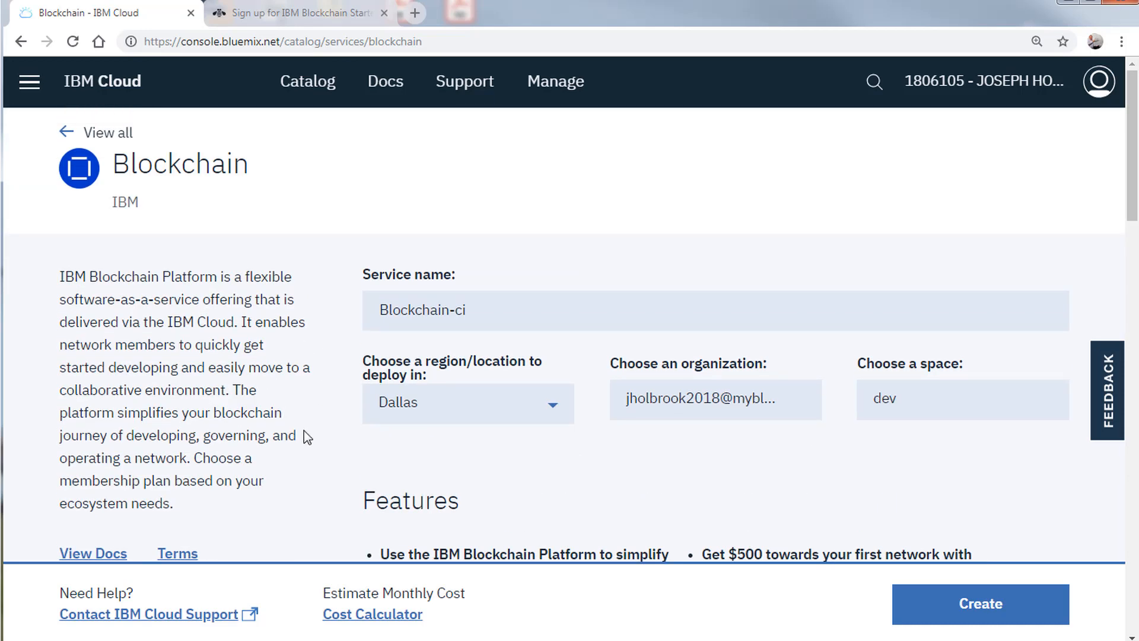
Step: Check which deployment regions the Blockchain service offers and look over its listed features
click(957, 611)
click(553, 409)
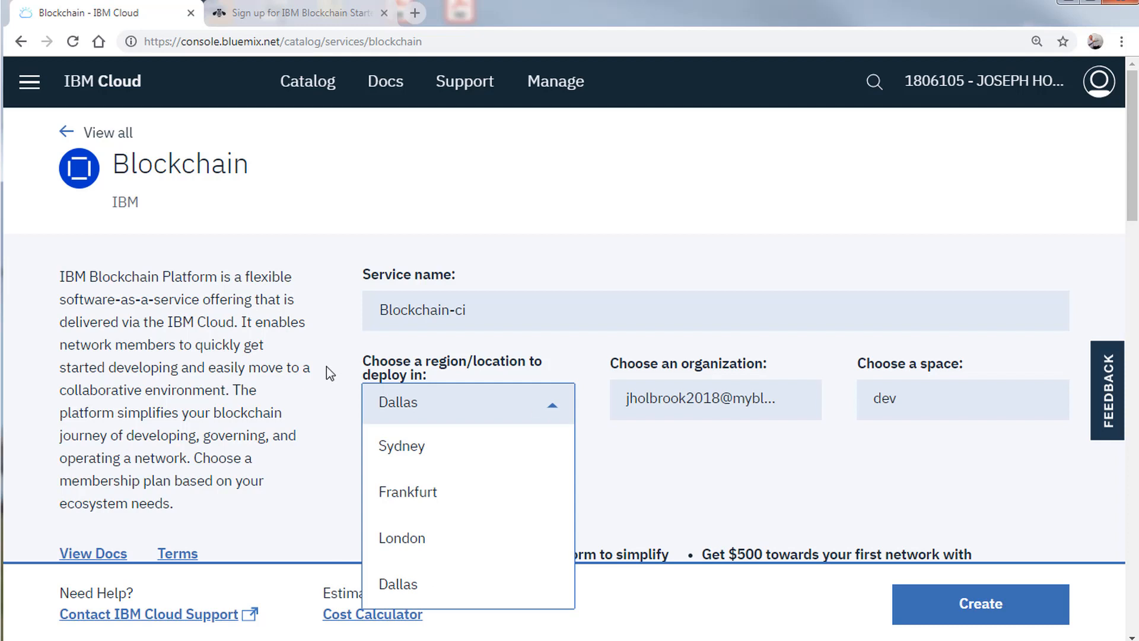
click(421, 415)
scroll(301, 446, down, 4)
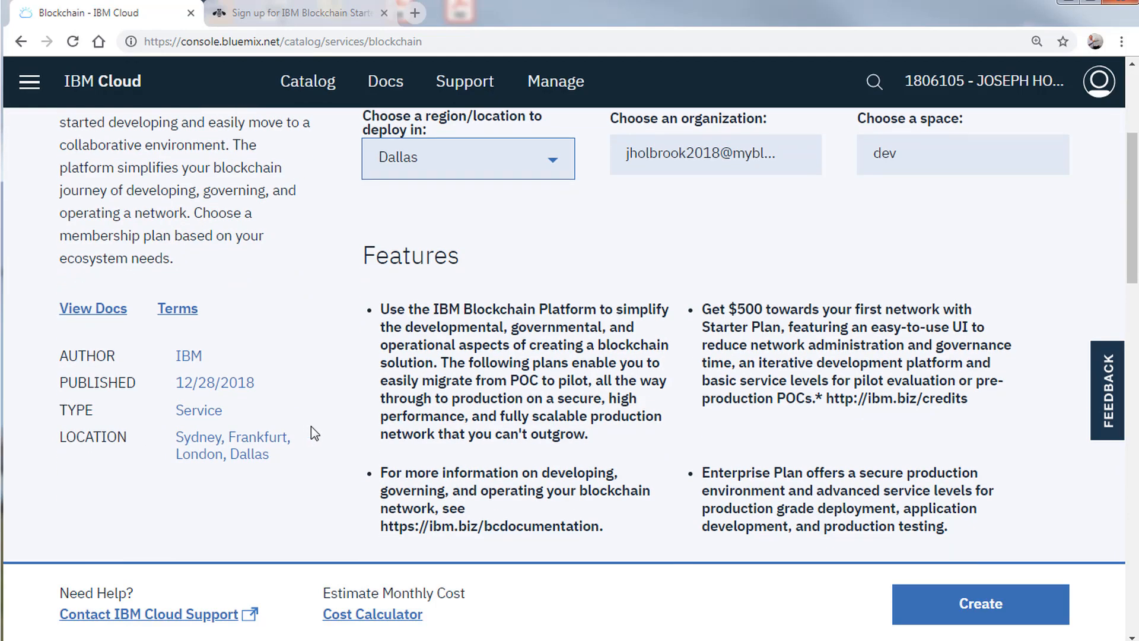
scroll(311, 425, down, 4)
scroll(431, 433, up, 8)
Step: Try Sydney, Frankfurt and London in turn as the service's deployment region
click(413, 410)
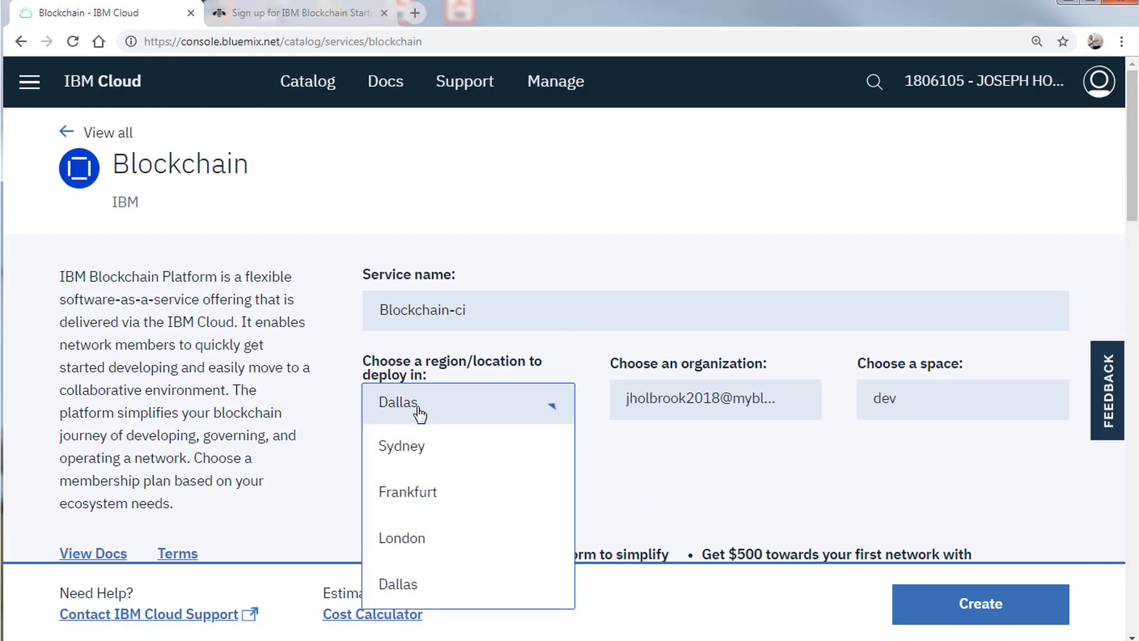
click(417, 454)
click(457, 420)
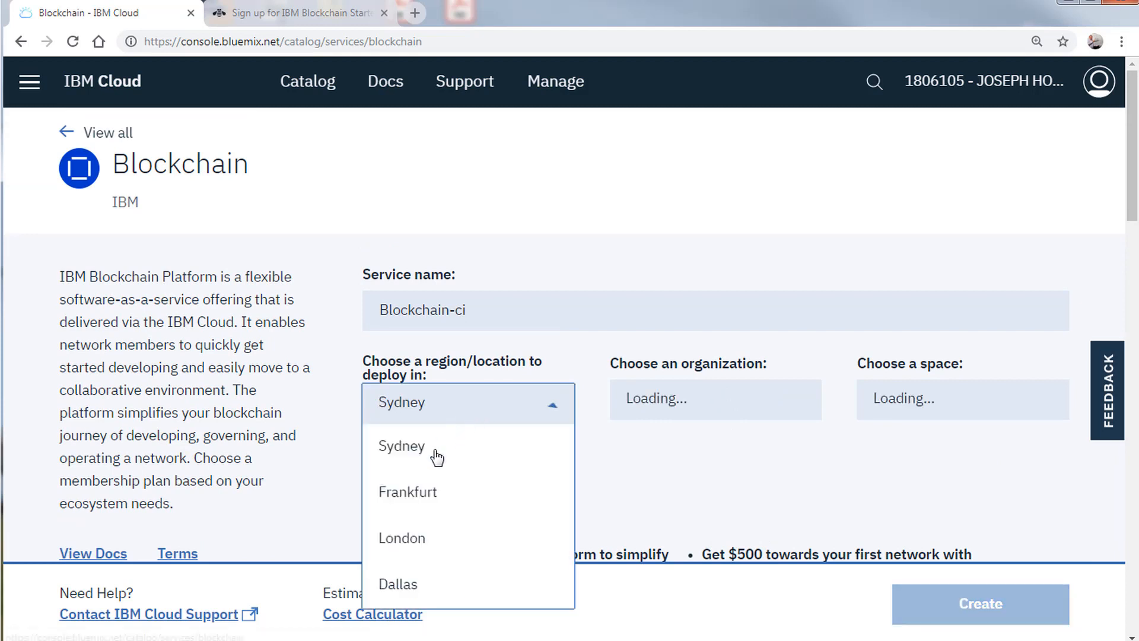
click(427, 493)
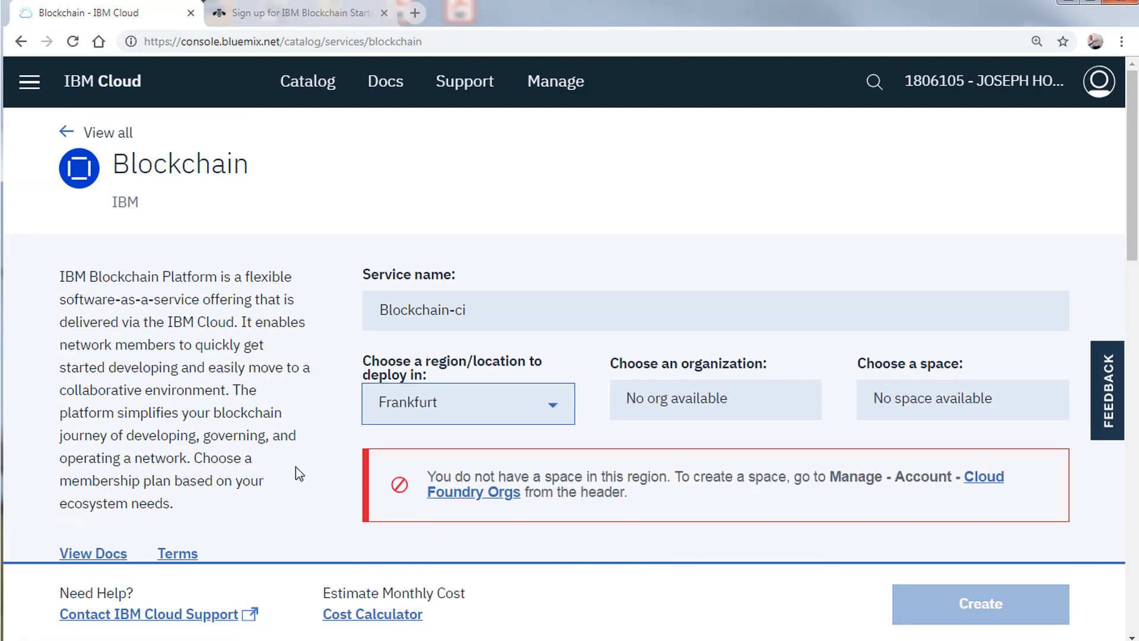
click(503, 415)
click(483, 418)
click(448, 406)
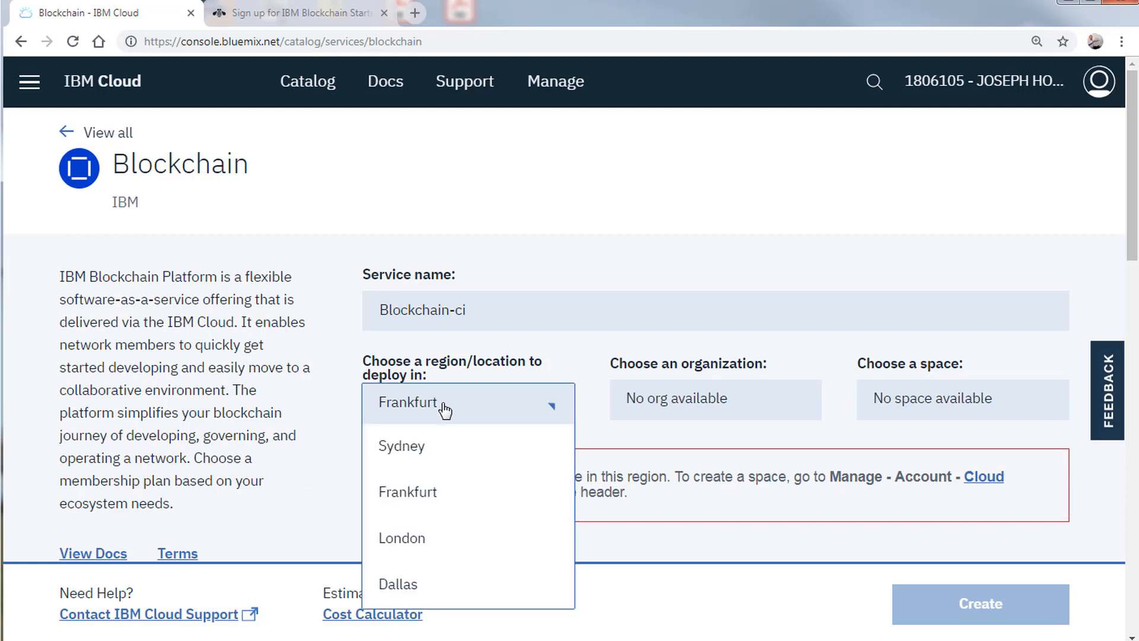
click(414, 538)
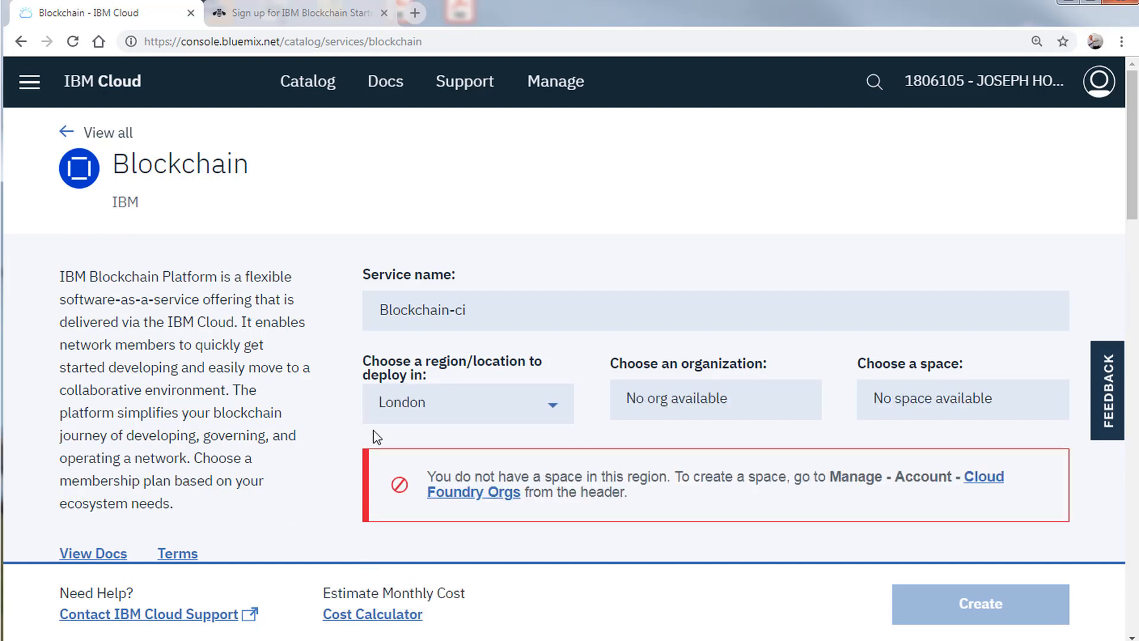
Step: Try the Sydney region once more and set the deployment region back to Dallas
click(475, 408)
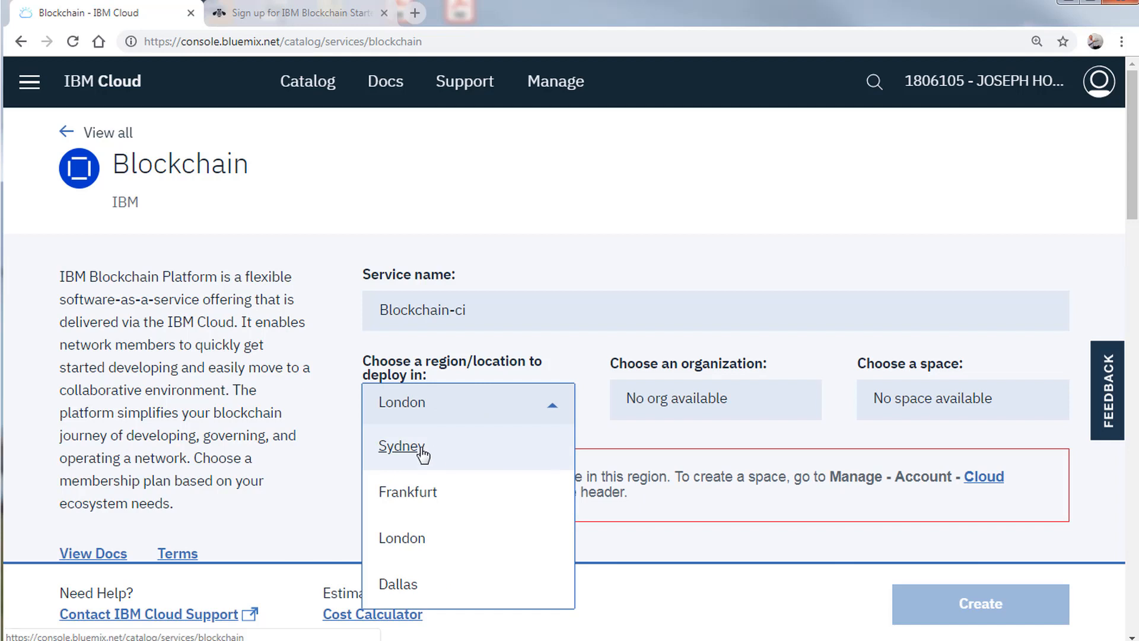
click(424, 451)
click(451, 408)
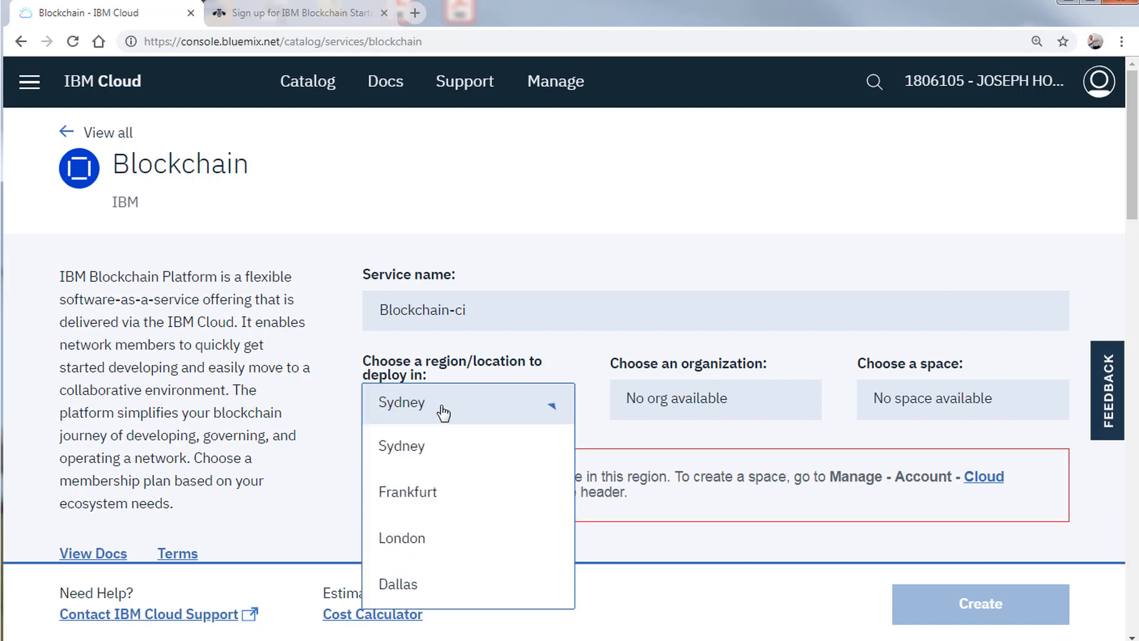
click(414, 583)
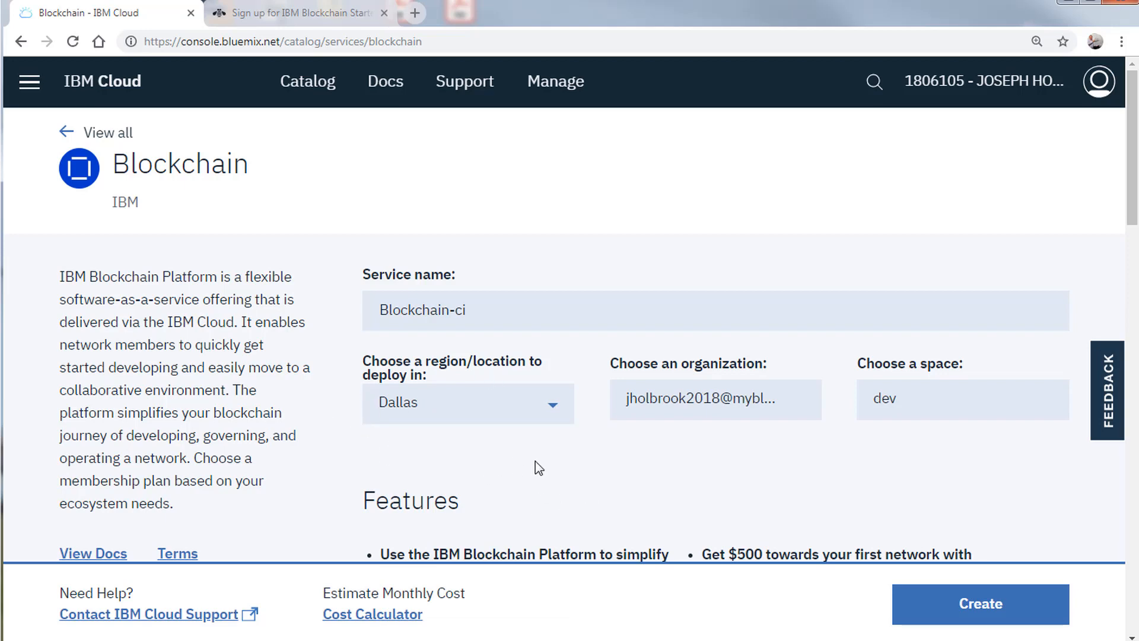
Step: Select the Starter Membership Plan in the service's pricing table
scroll(535, 461, down, 12)
scroll(533, 464, down, 8)
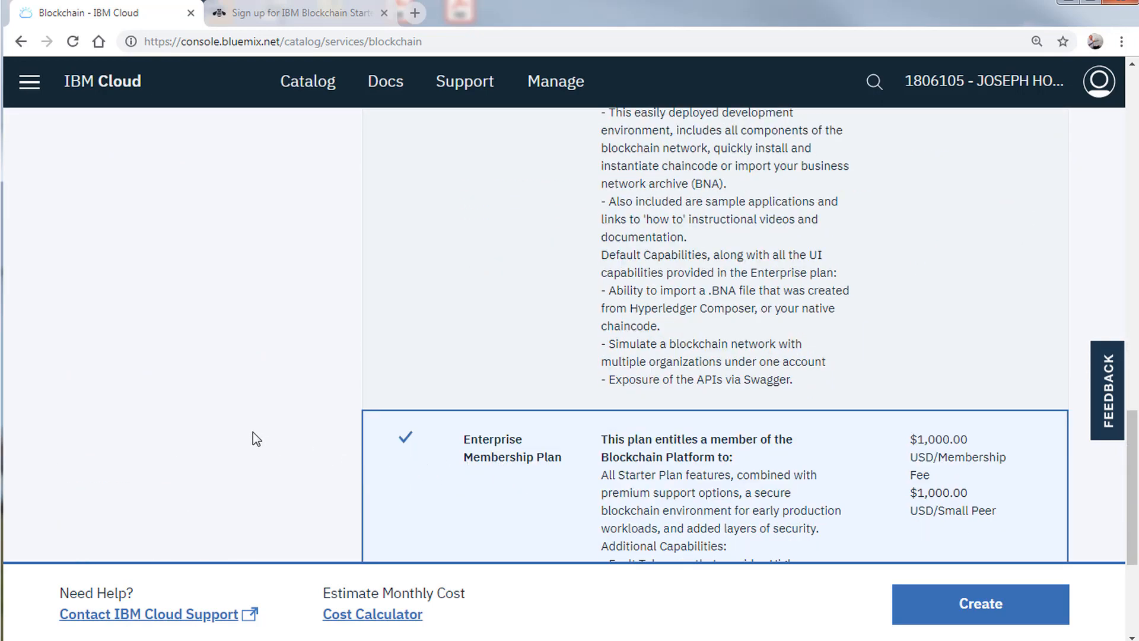
scroll(252, 432, up, 5)
click(418, 384)
scroll(330, 312, up, 13)
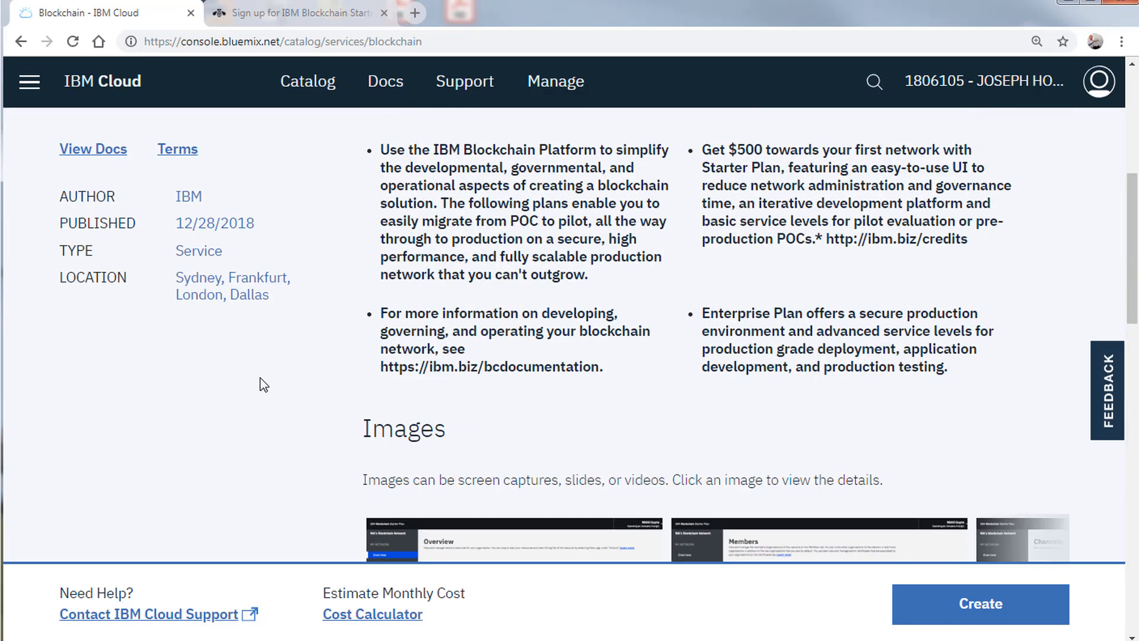
Step: Keep Dallas as the deployment region and create the Blockchain service
click(456, 408)
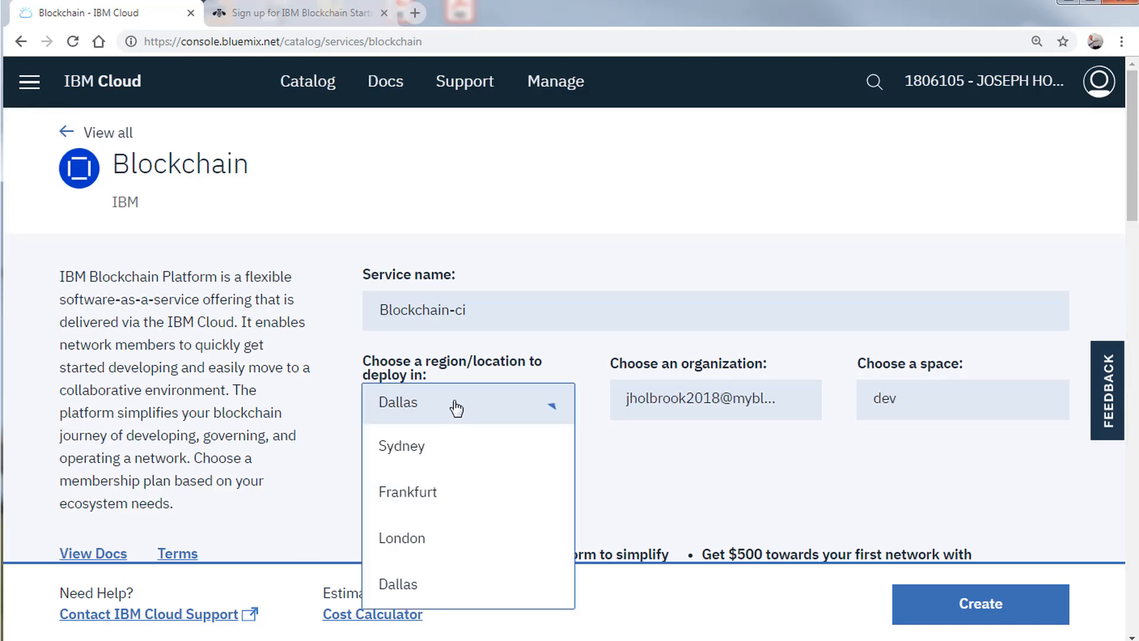
click(456, 409)
click(457, 418)
click(317, 466)
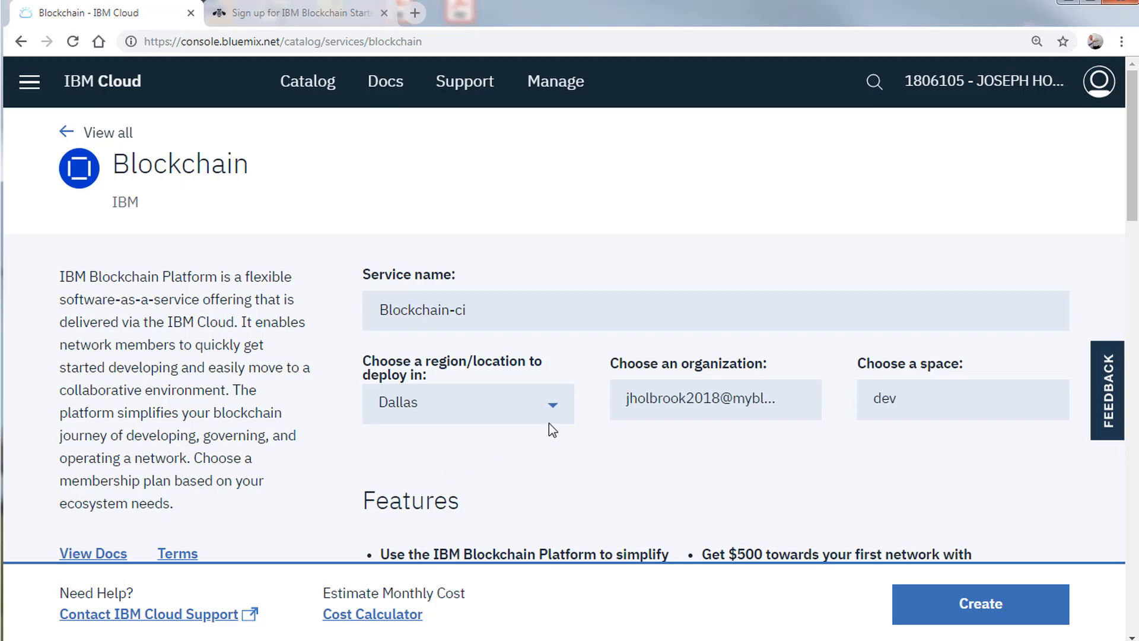
scroll(859, 514, down, 4)
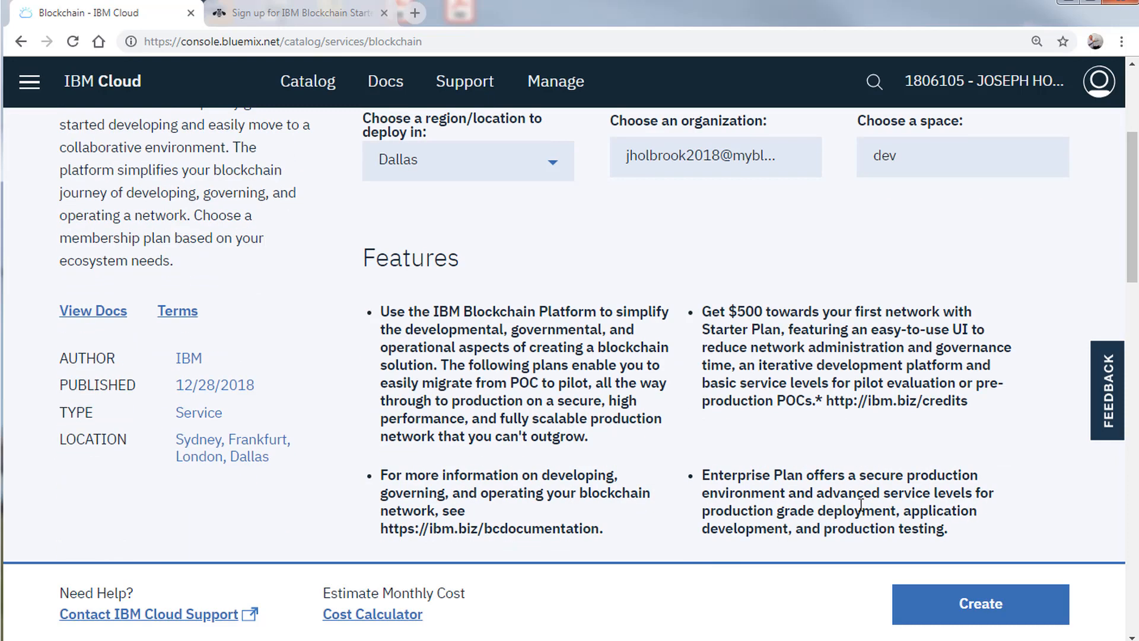
click(970, 622)
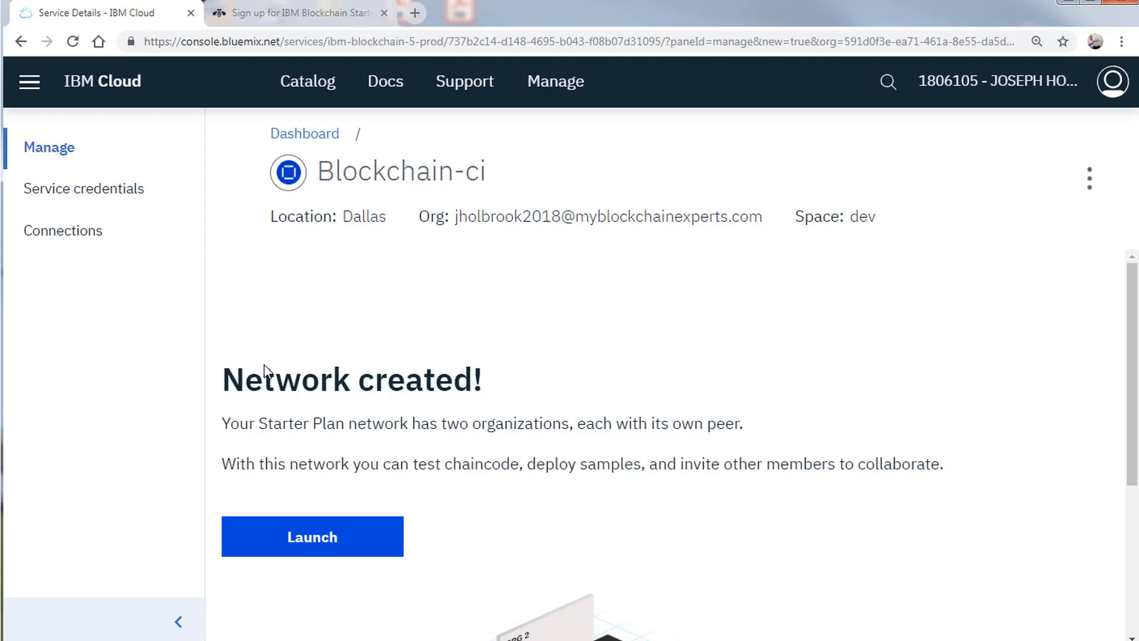
Step: Look over the new network's organization diagram and launch the network's dashboard
scroll(265, 371, down, 4)
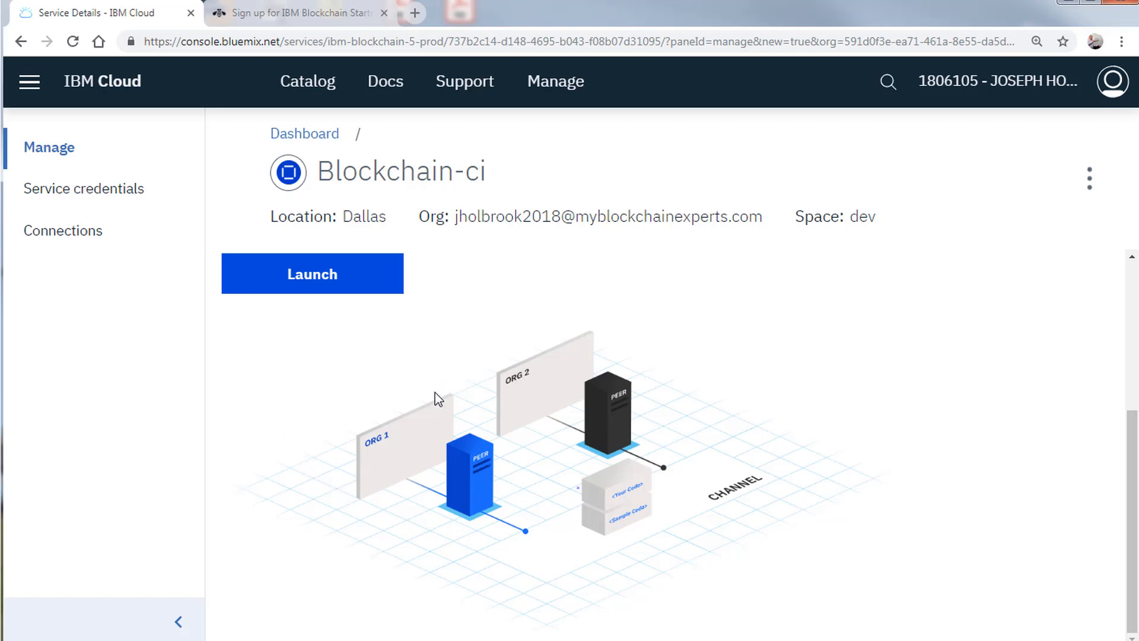
scroll(411, 436, up, 4)
scroll(437, 420, down, 3)
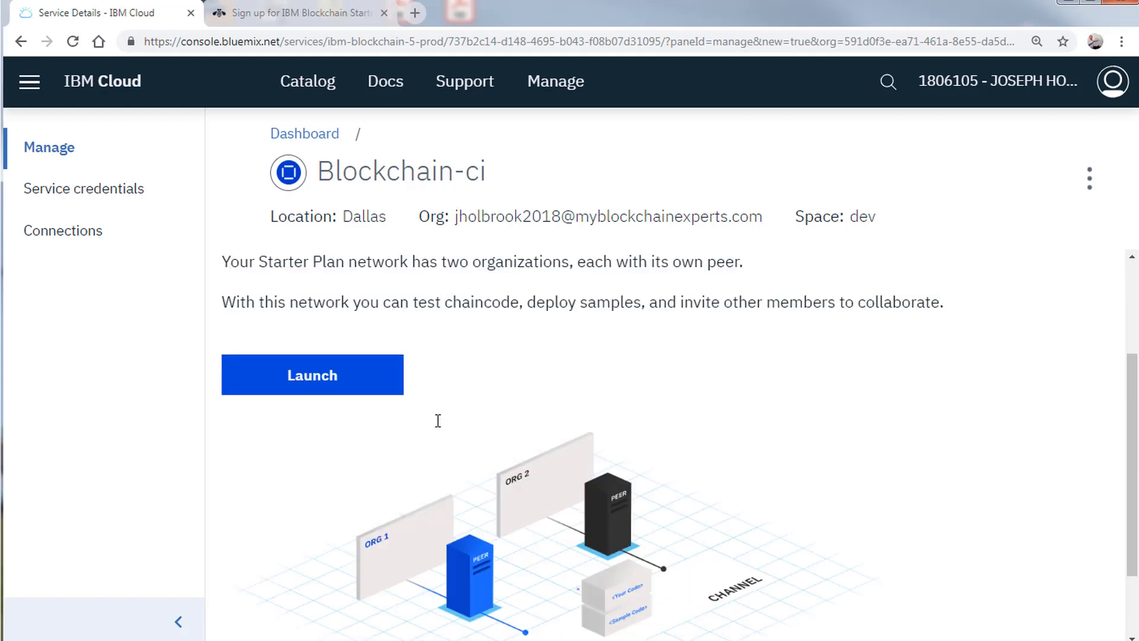
click(336, 391)
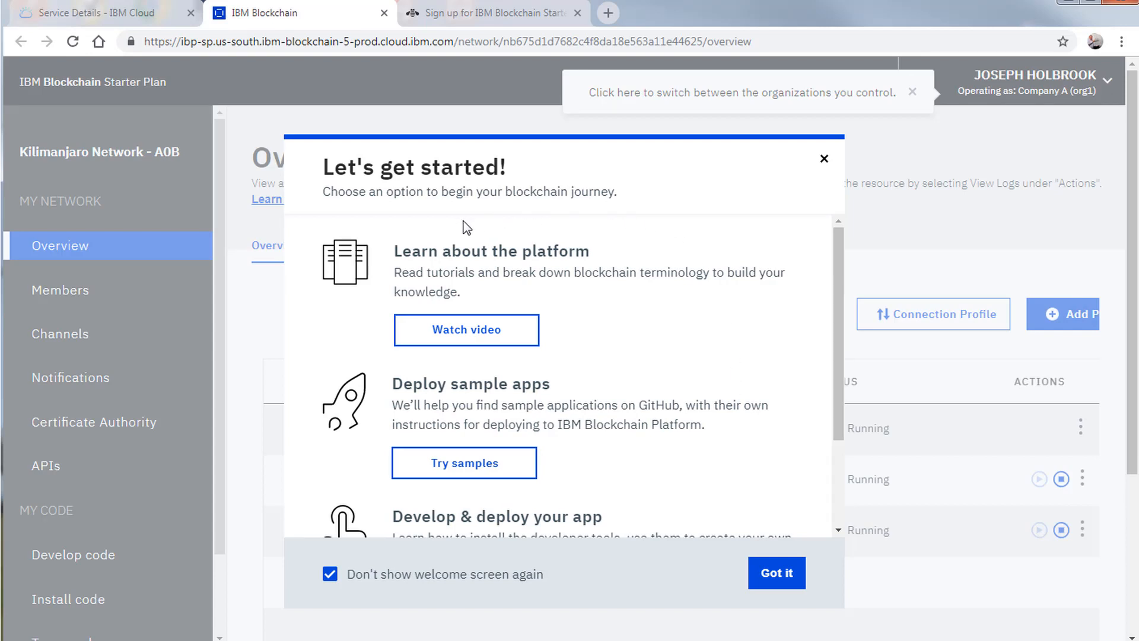
Step: Turn off the option to not show the welcome screen again, look over its getting-started choices and close it
click(368, 578)
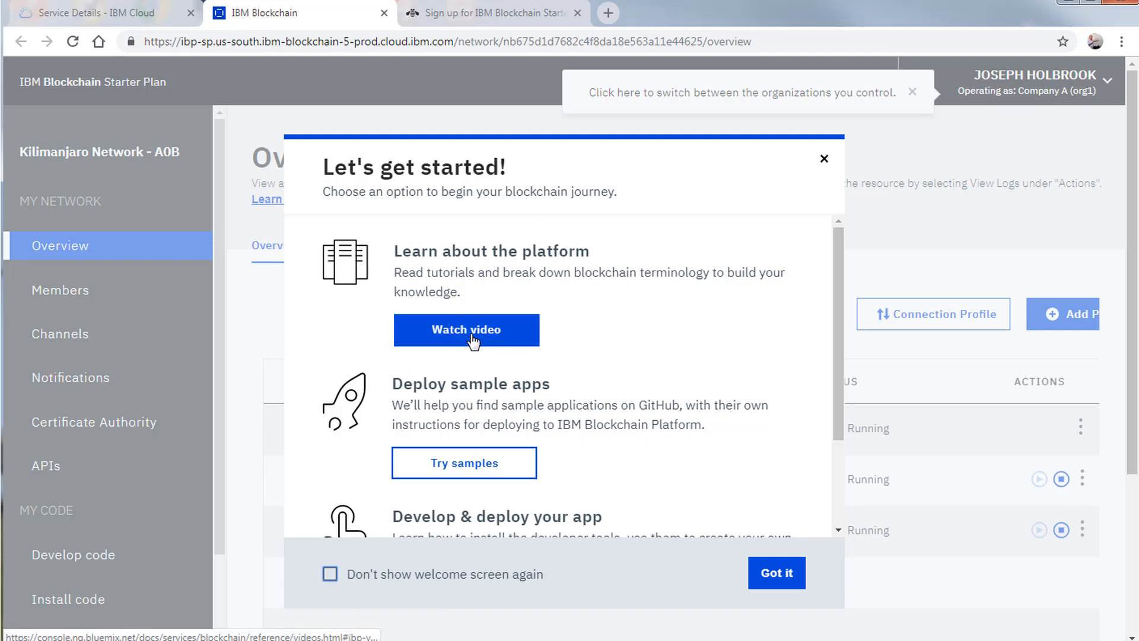
scroll(628, 367, down, 3)
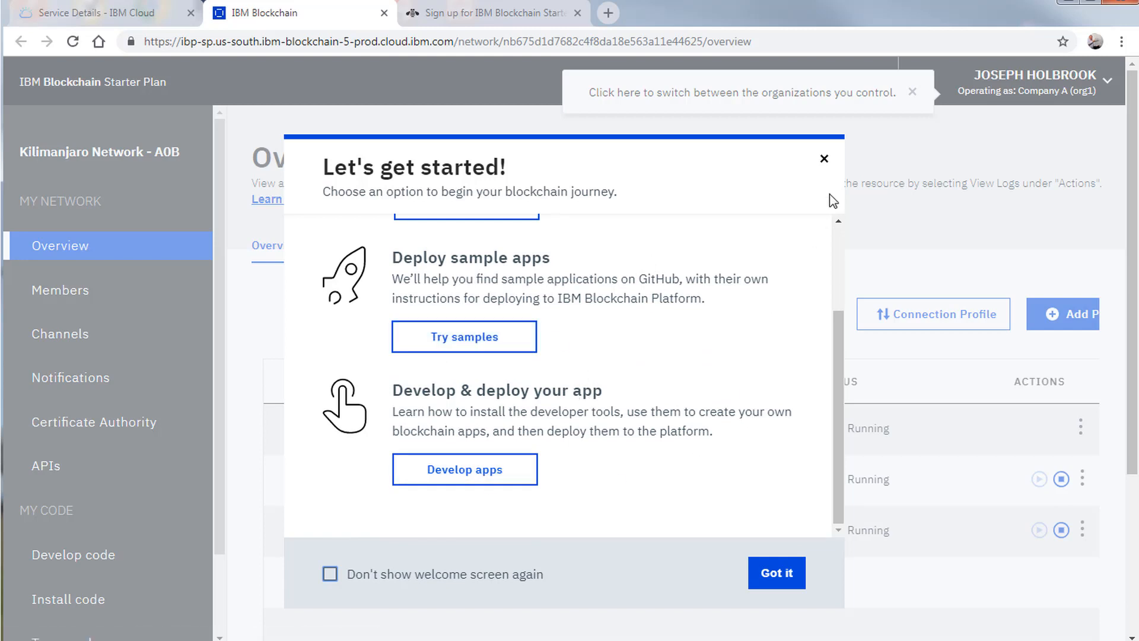
click(823, 160)
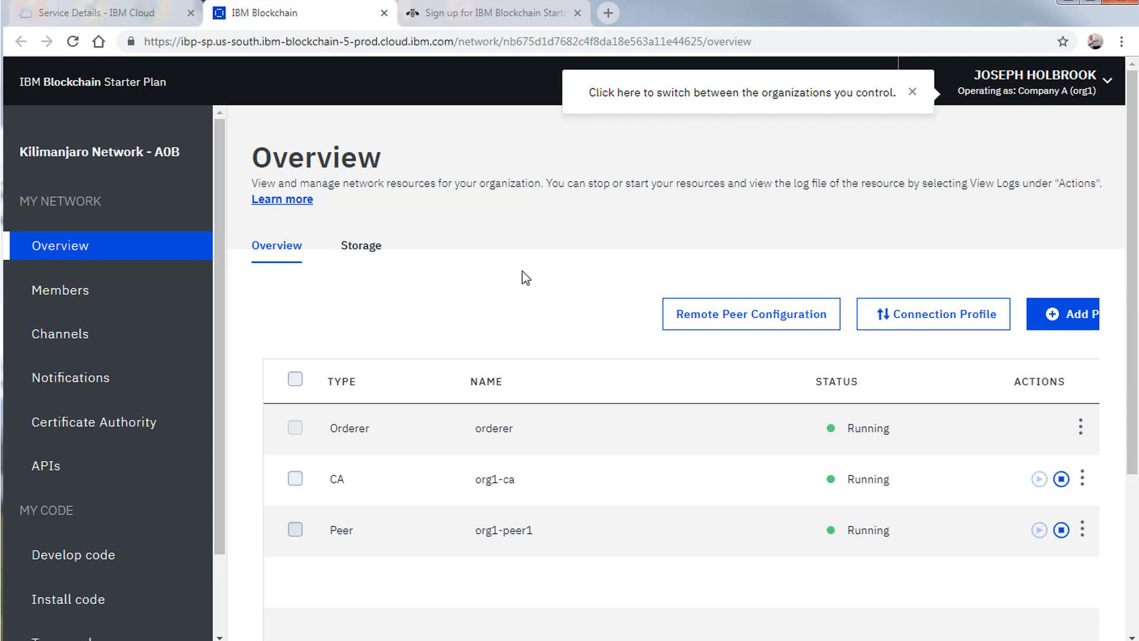
Step: Switch the operating organization to Company B (org2) and dismiss the welcome screen
click(1096, 95)
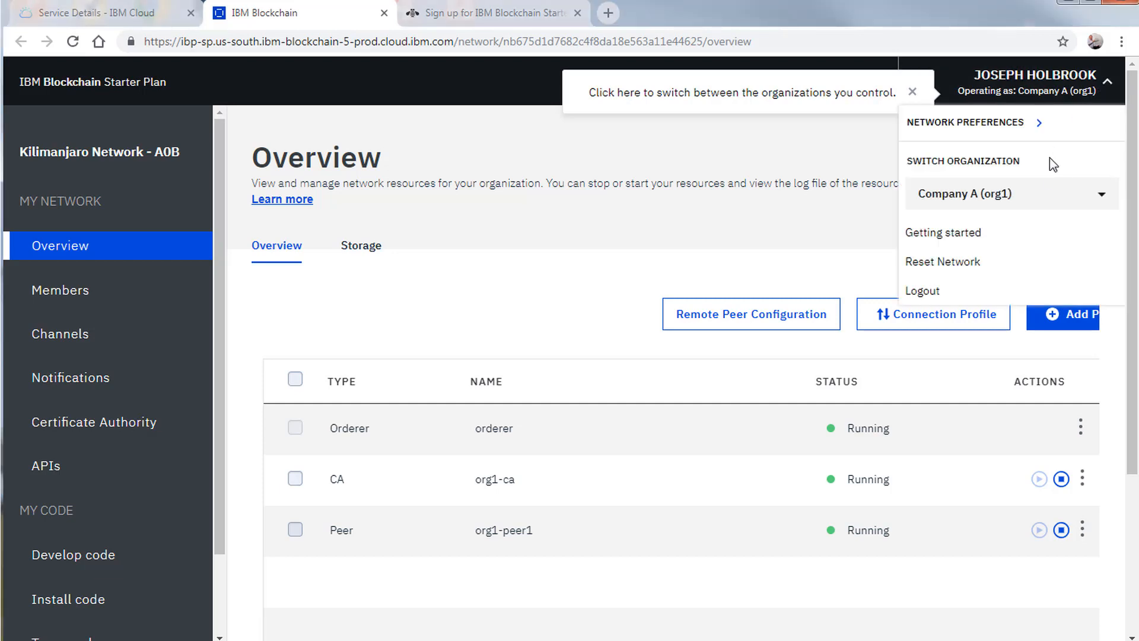
click(1046, 198)
click(1003, 230)
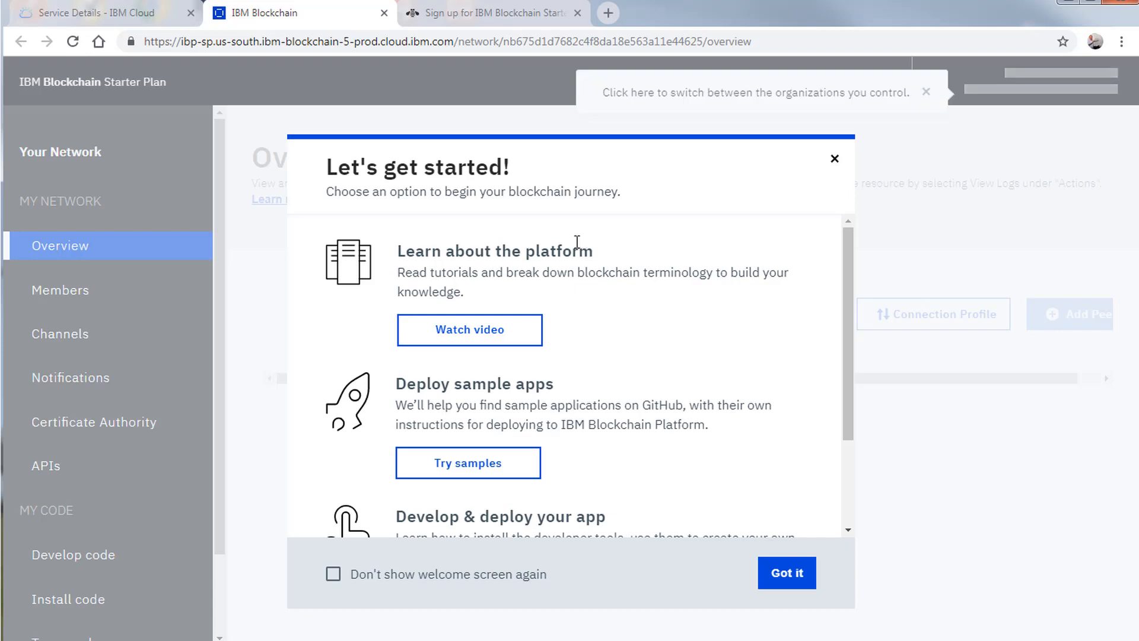
click(834, 159)
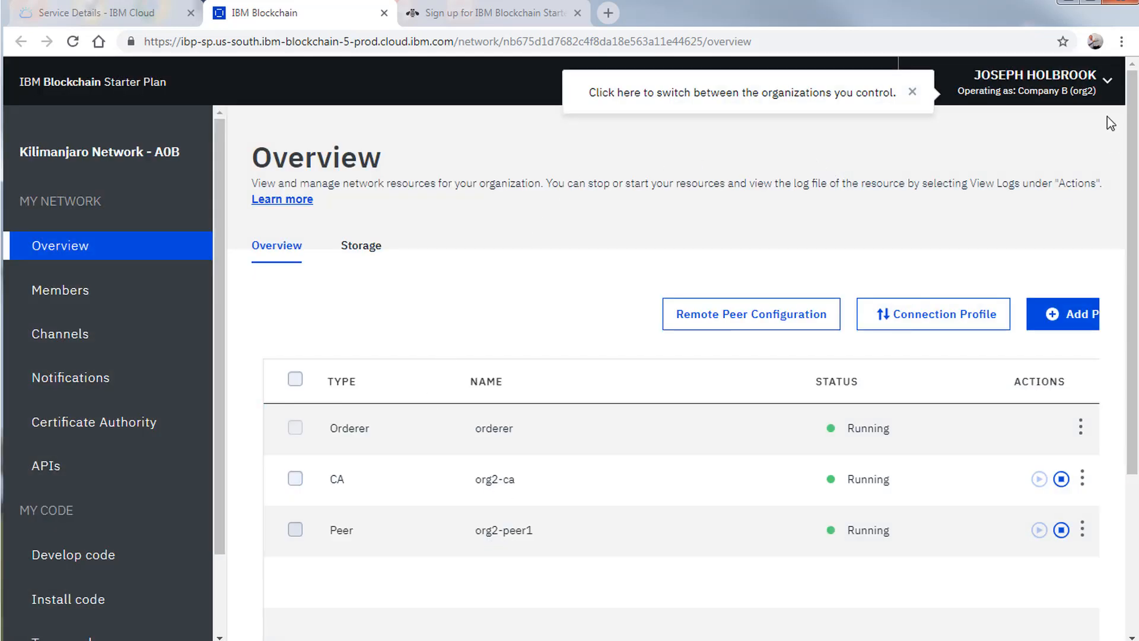
Step: Switch the operating organization back to Company A (org1) and dismiss the welcome screen
click(1103, 86)
click(1025, 203)
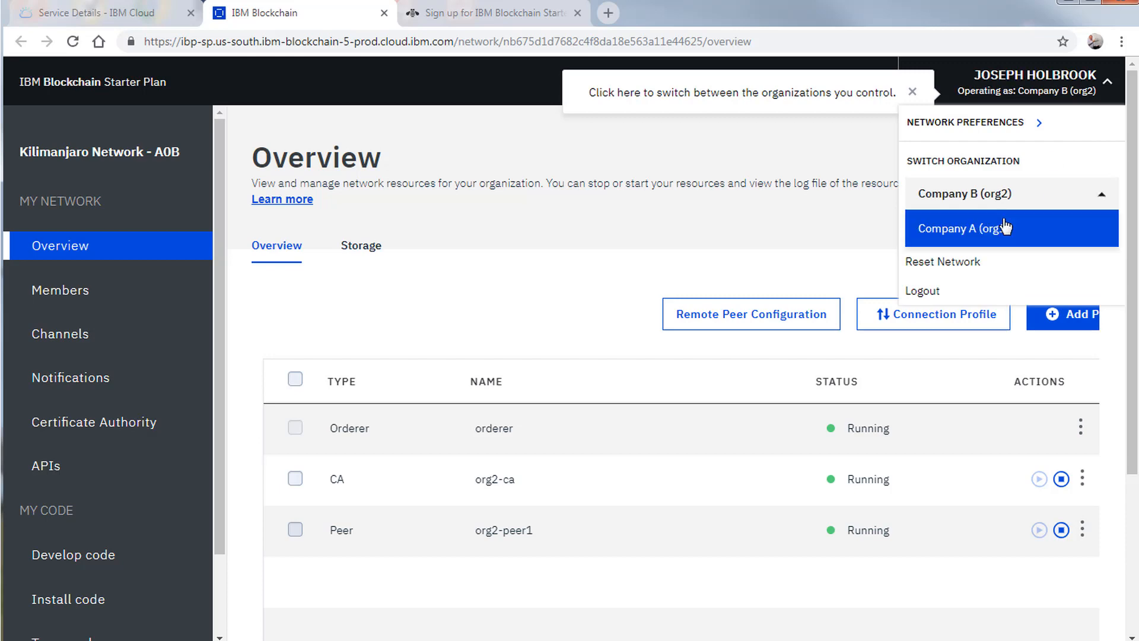
click(934, 224)
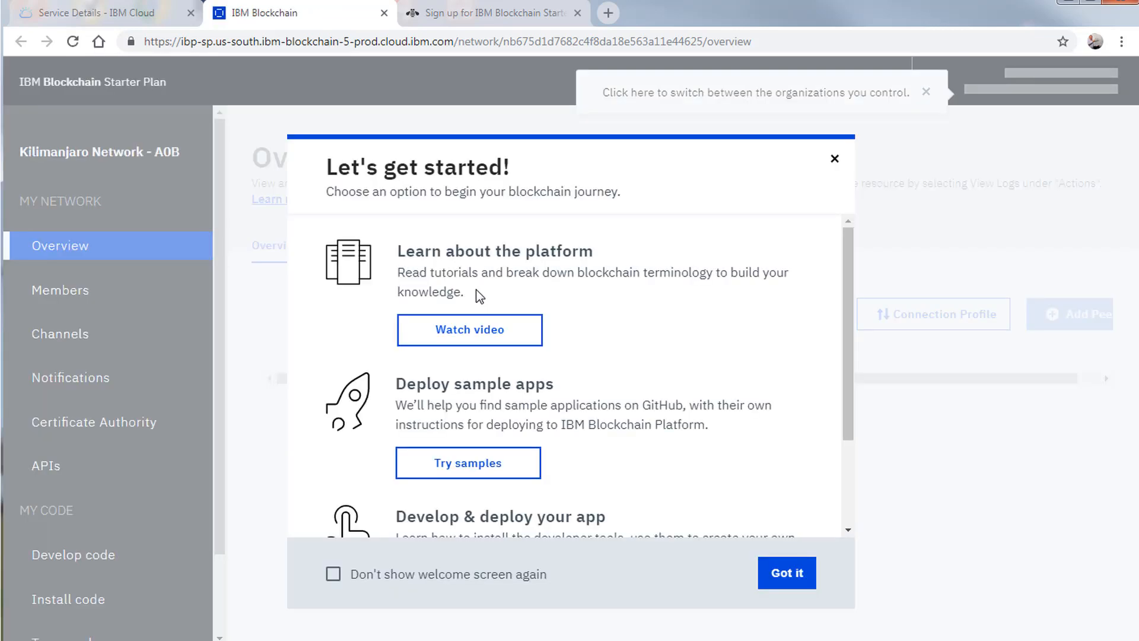
click(824, 159)
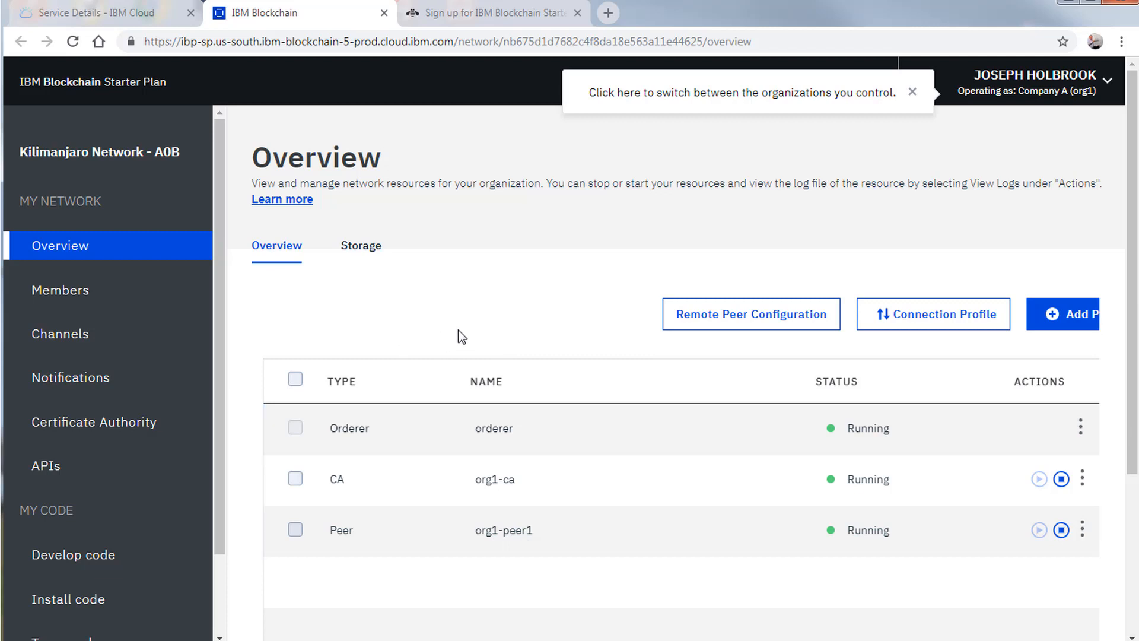
Step: Add one peer to Company A's network resources and look over the resource list
click(1086, 324)
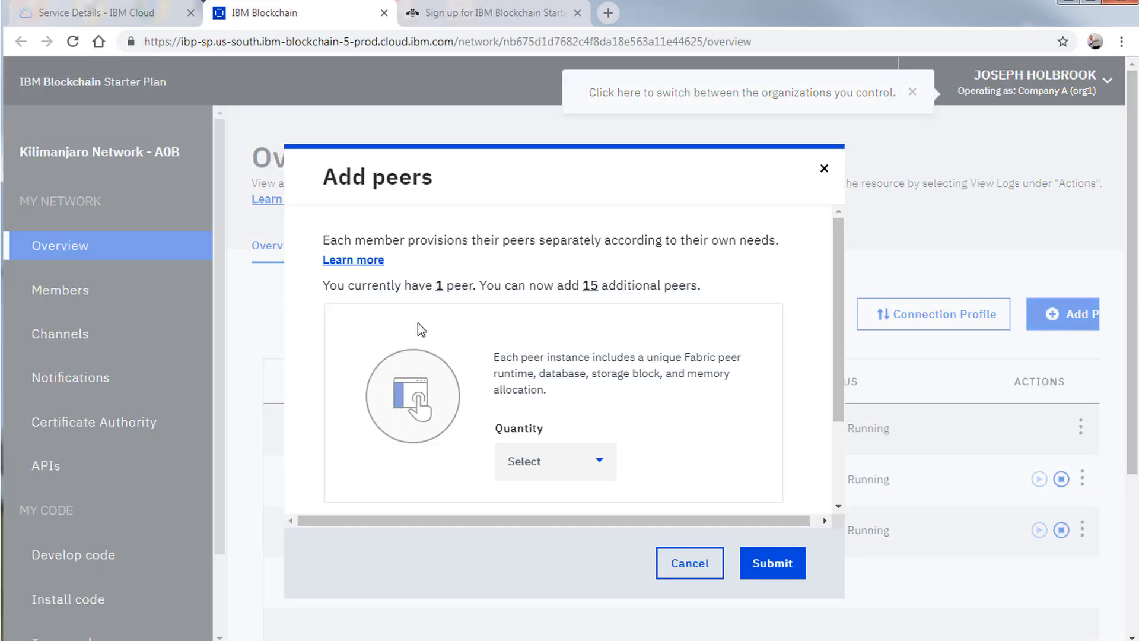
scroll(489, 320, down, 3)
scroll(564, 280, up, 3)
scroll(523, 288, down, 2)
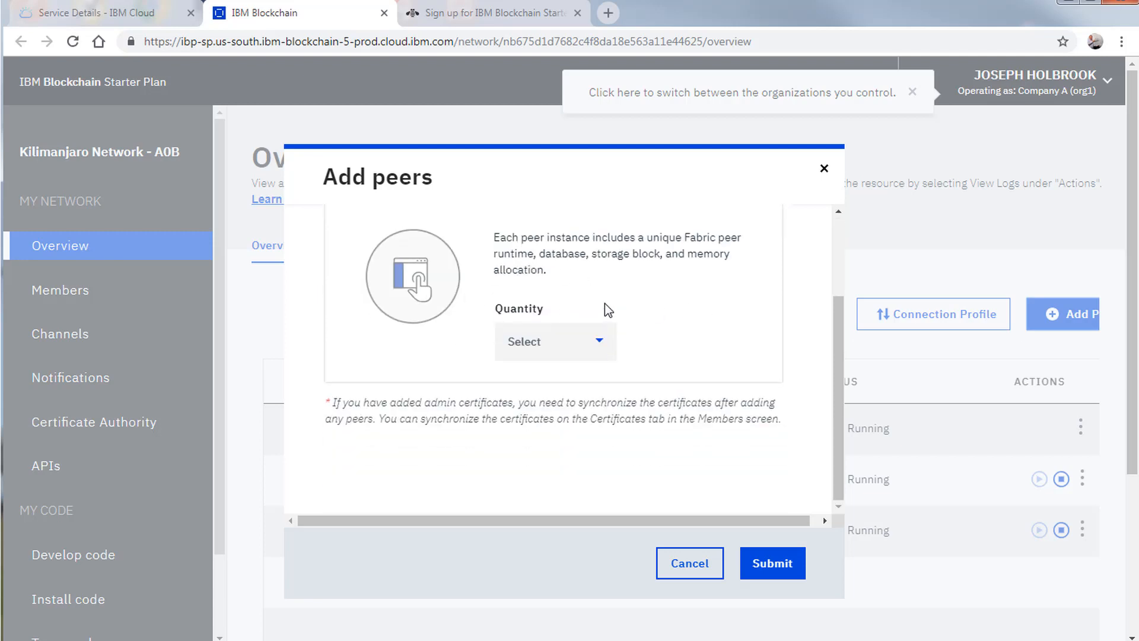
click(595, 344)
click(562, 384)
click(774, 577)
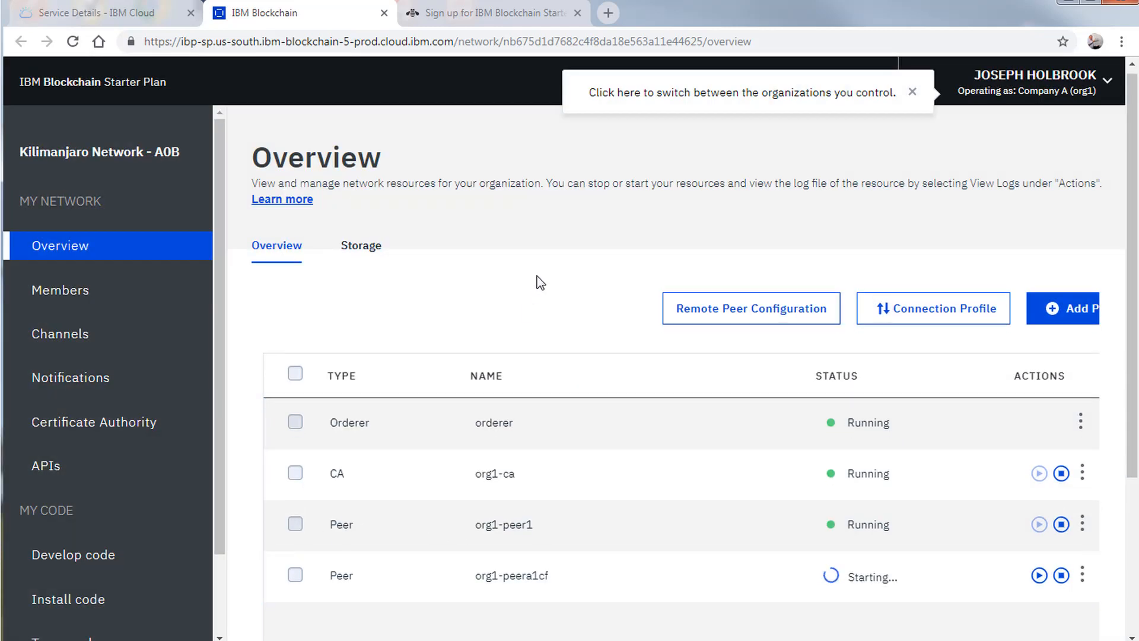
scroll(539, 282, down, 3)
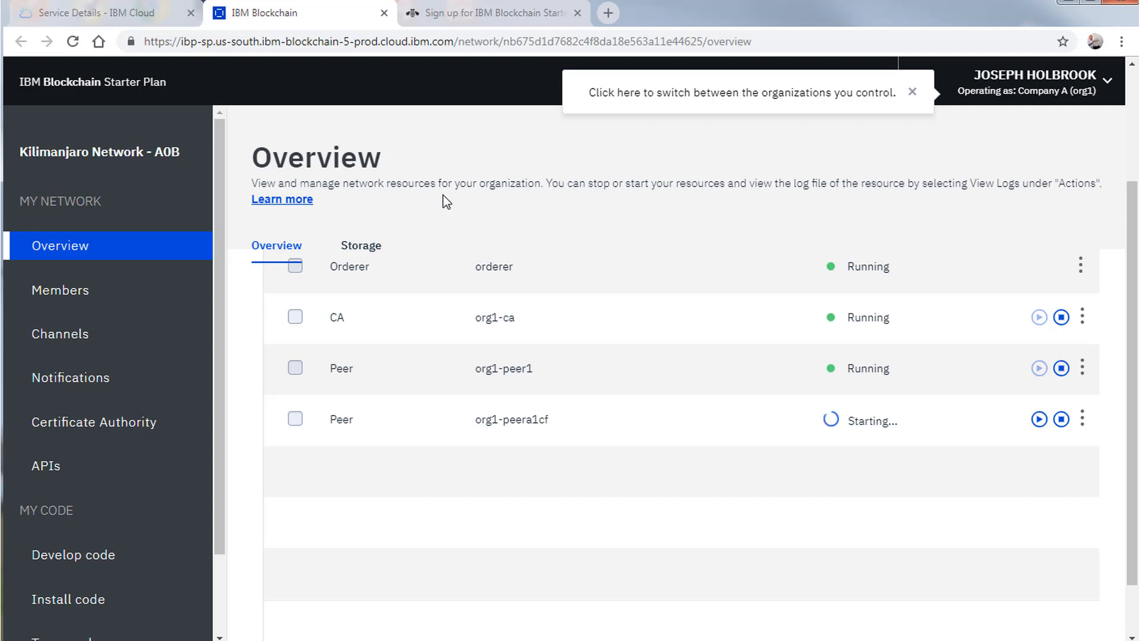
Step: Review the network's members and the form for inviting or creating a member organization, without adding one
click(71, 293)
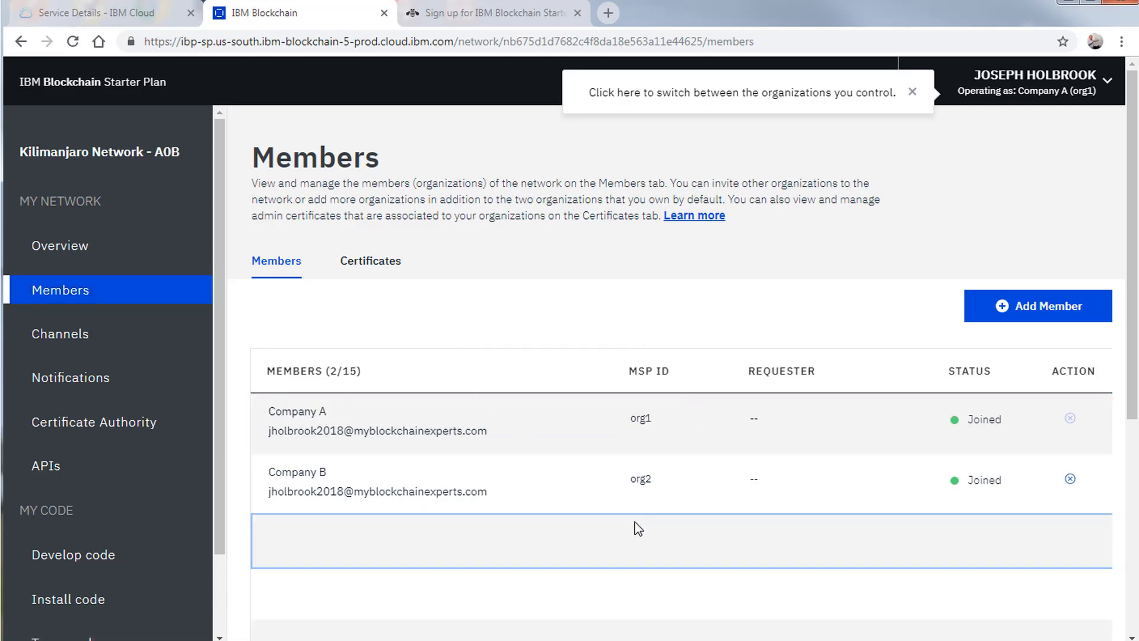
click(1065, 312)
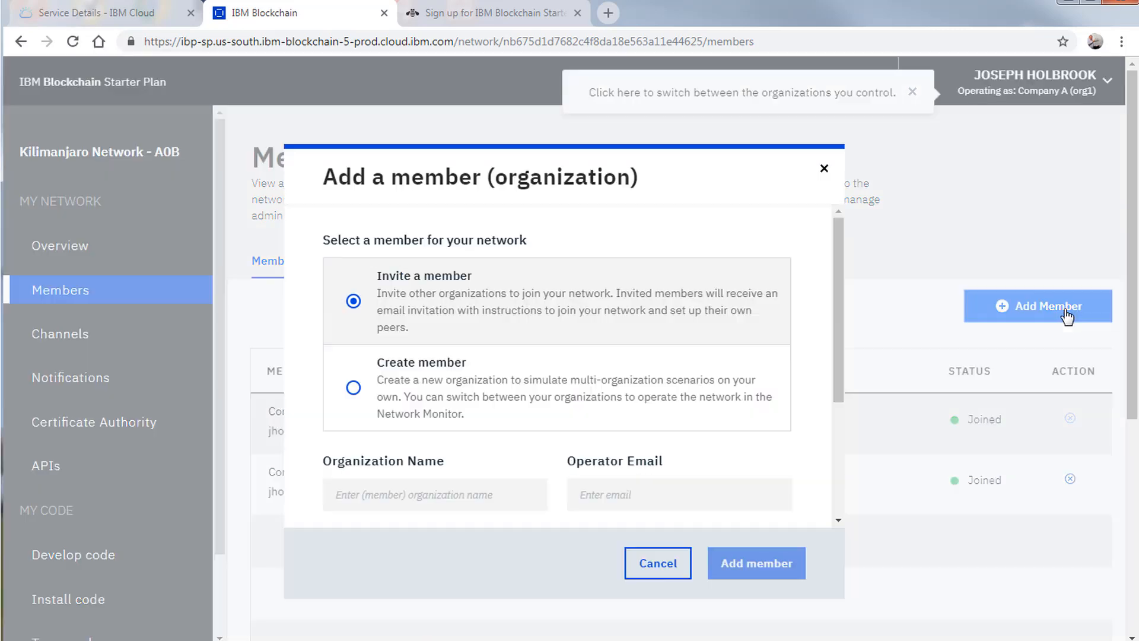
scroll(455, 350, down, 3)
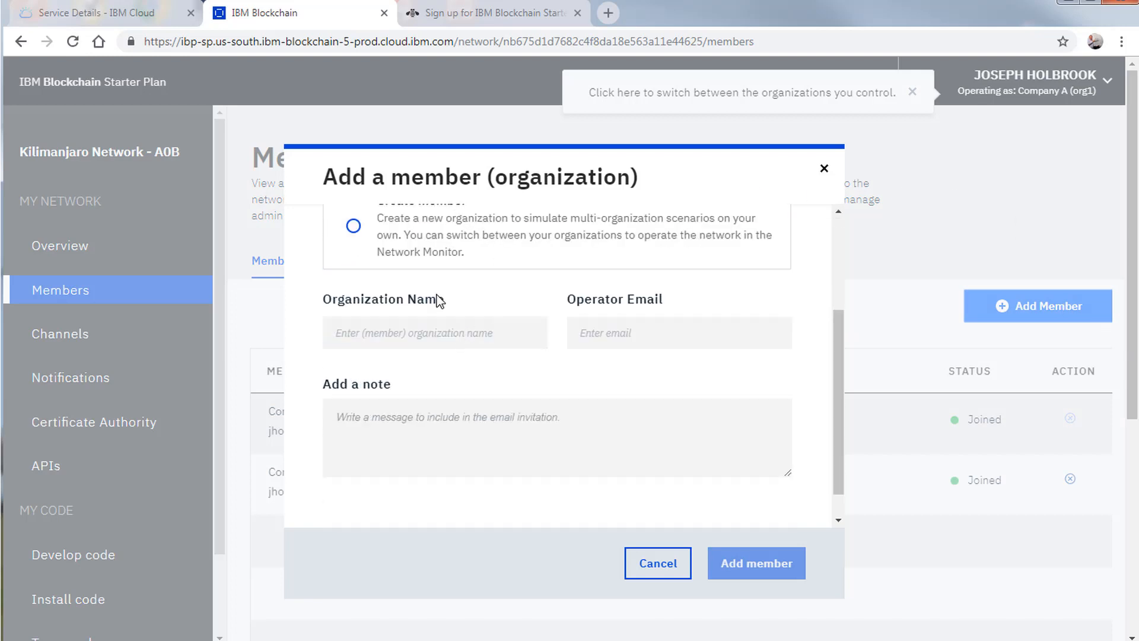
scroll(436, 299, up, 3)
click(658, 562)
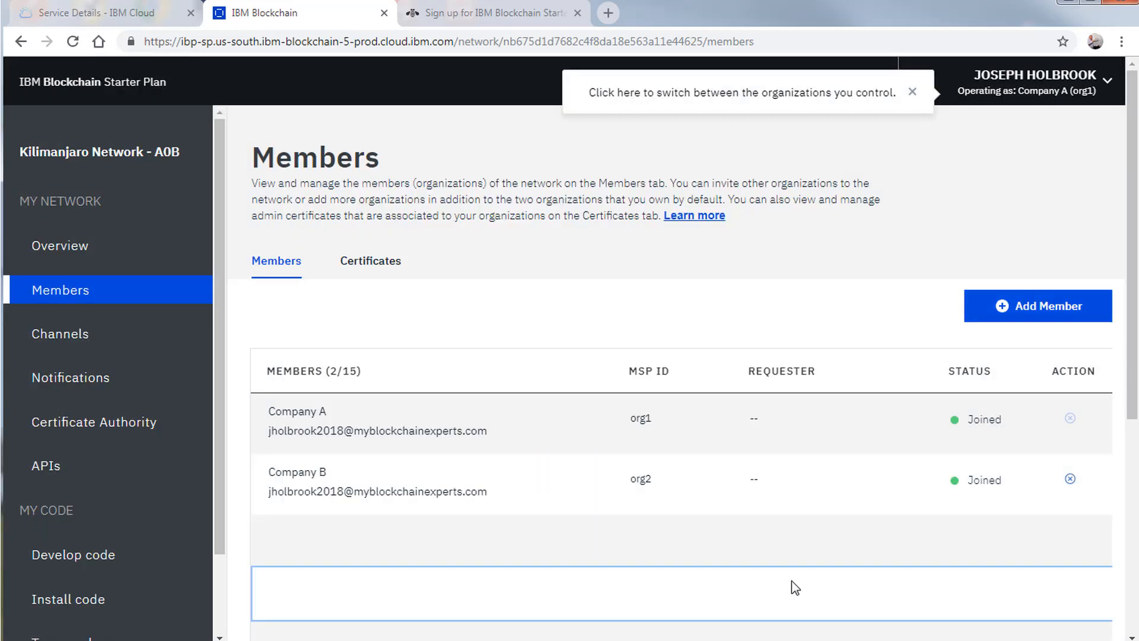
Step: Review the network's channels and check which peers can join defaultchannel, without joining any
click(86, 342)
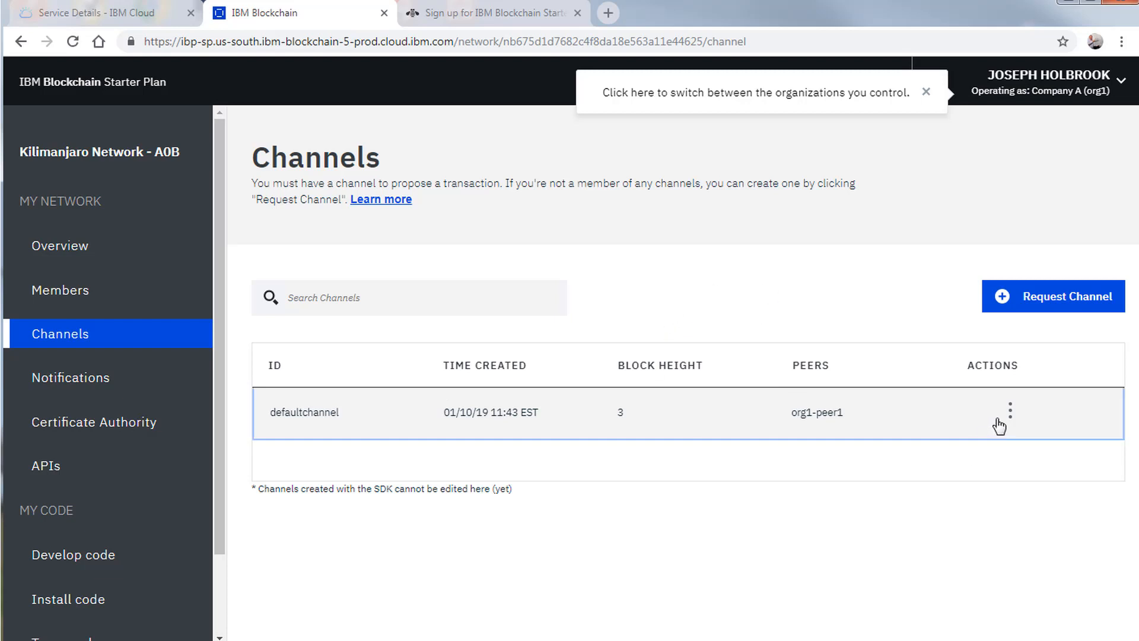
click(1015, 410)
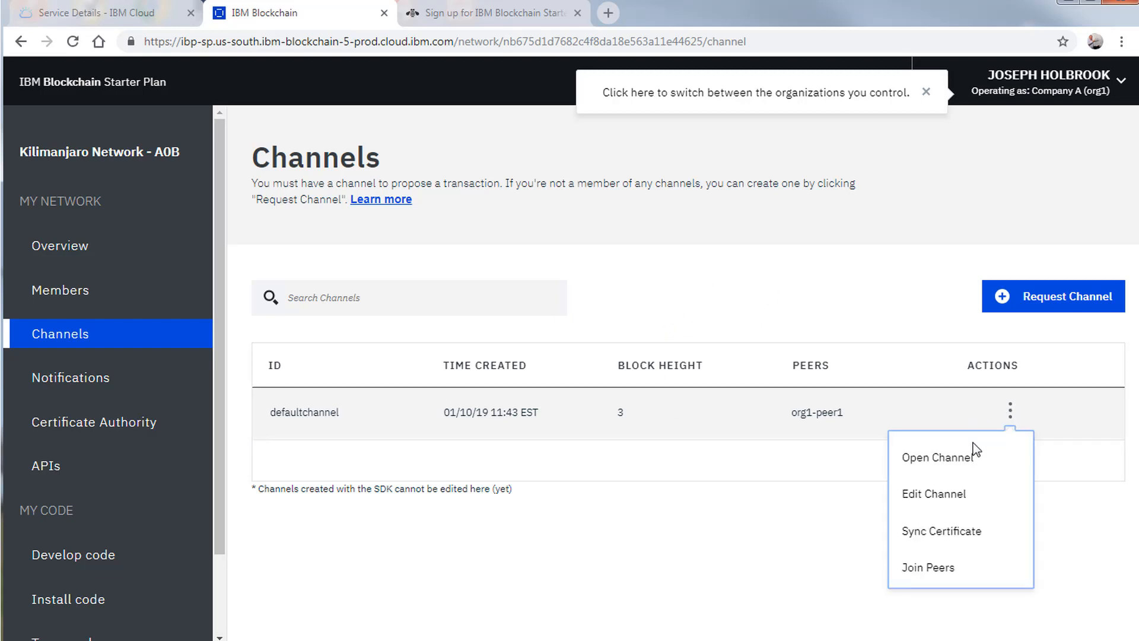
click(929, 569)
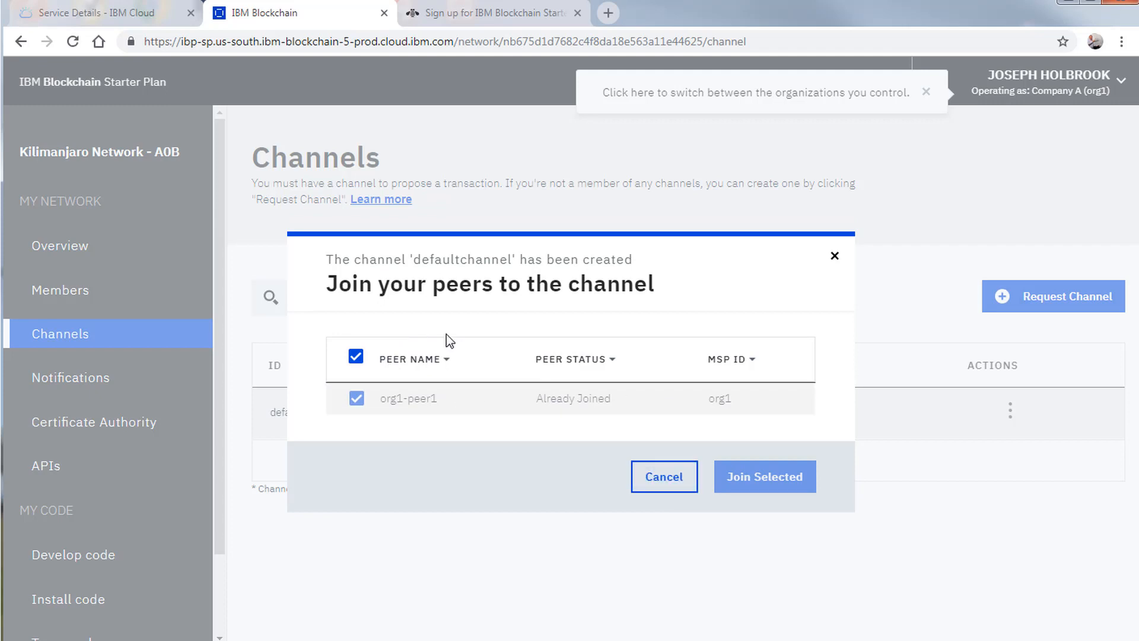
click(636, 490)
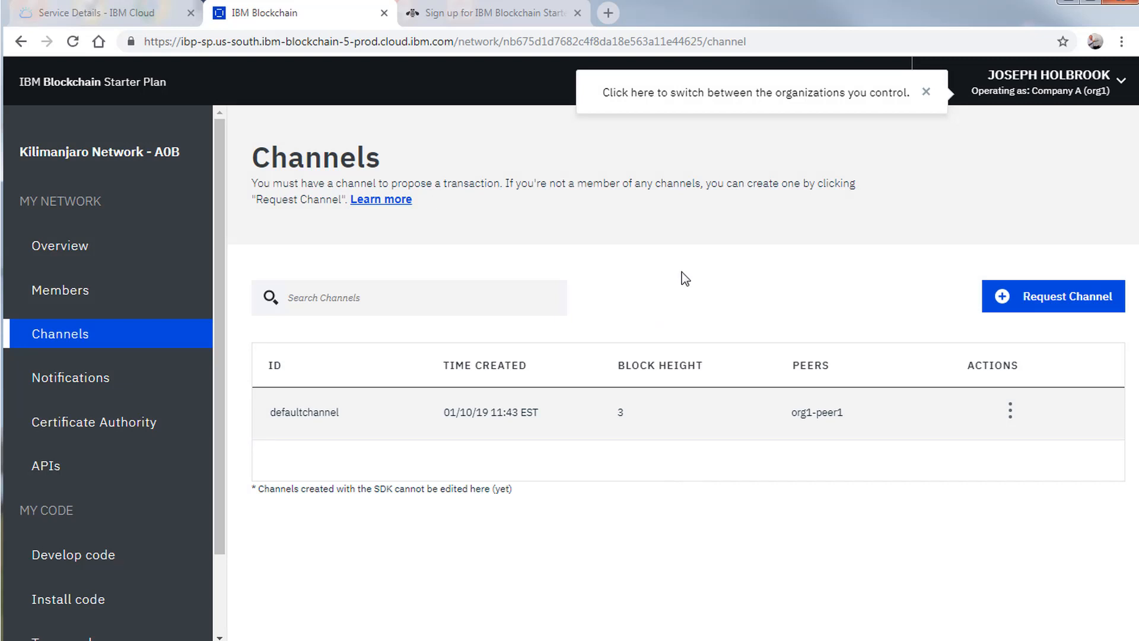
Step: Review the network's channel request notifications and the user identities of its certificate authority
click(95, 377)
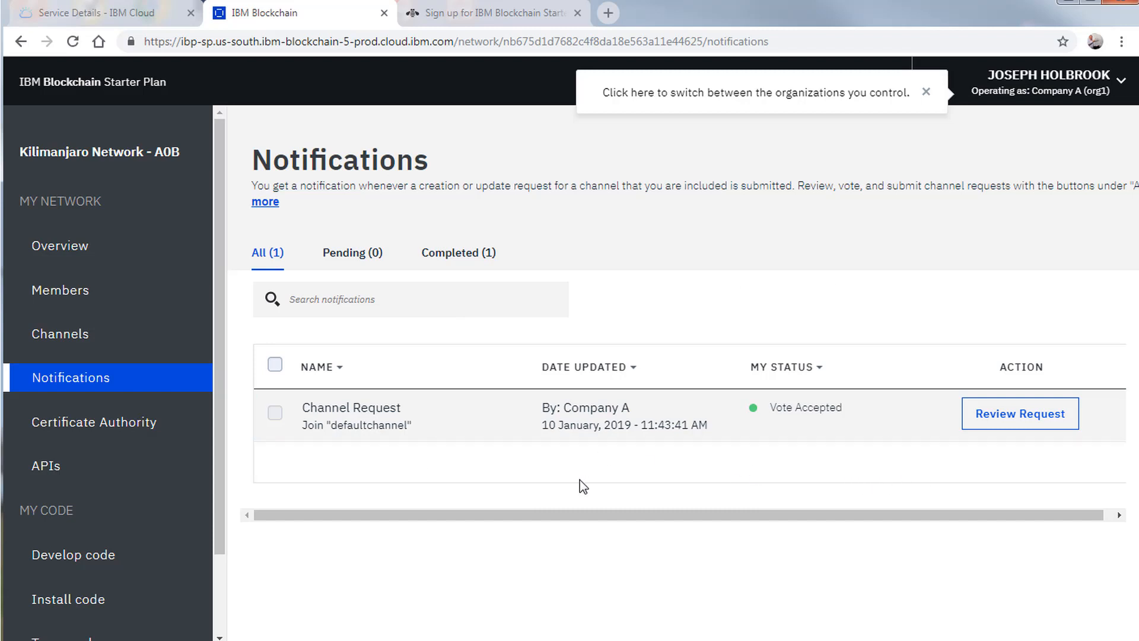
click(56, 436)
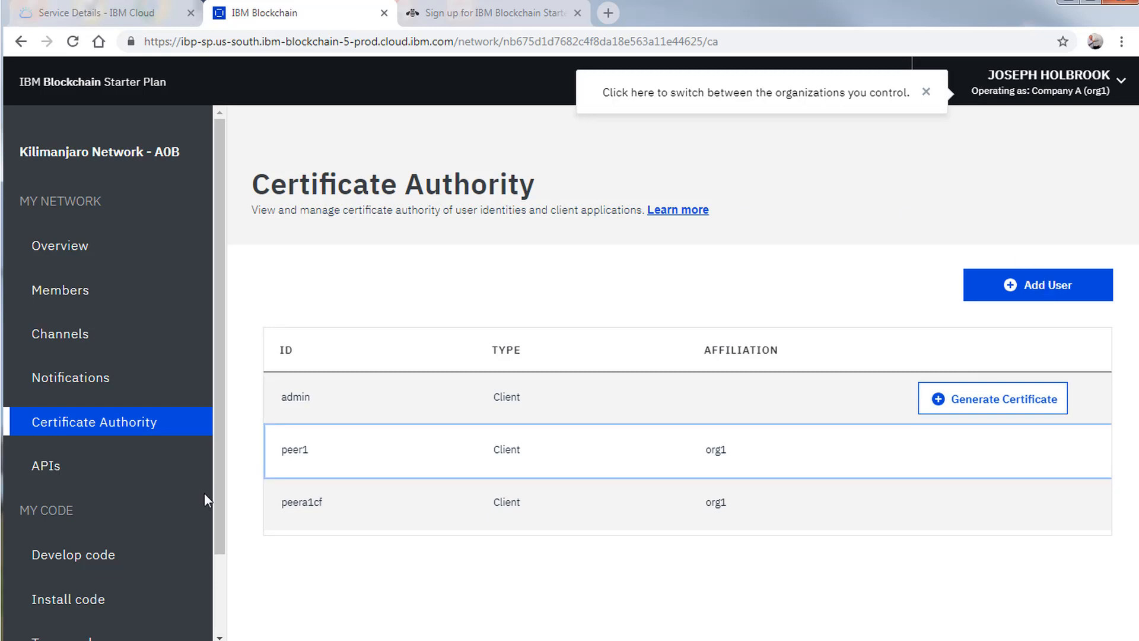
Step: Inspect the network credentials for the APIs with the secret revealed
click(62, 464)
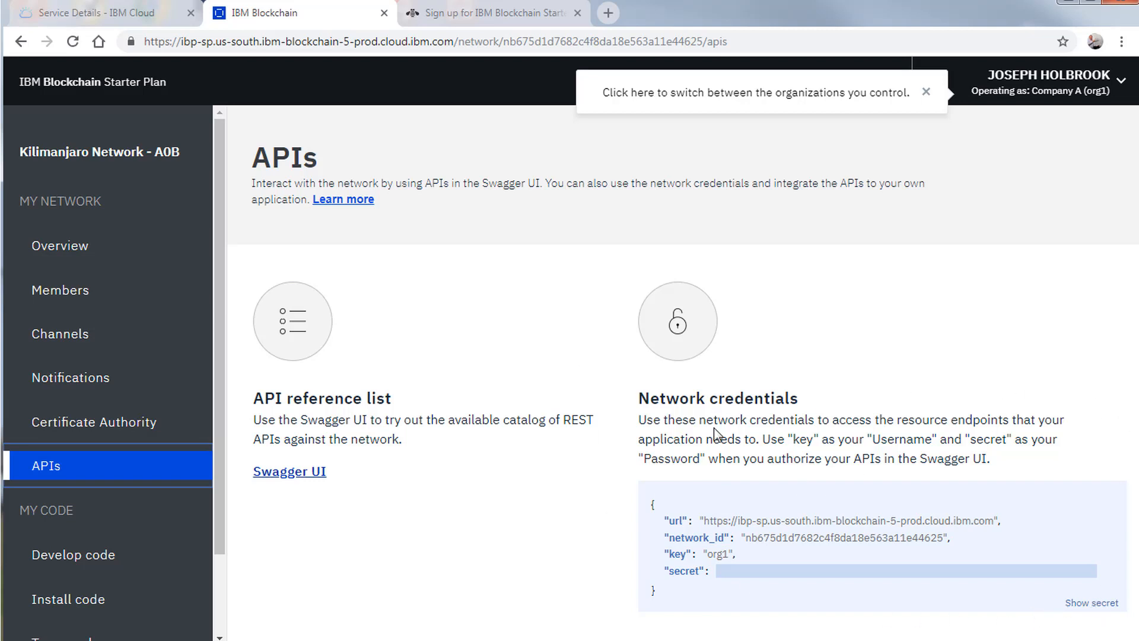
click(1119, 613)
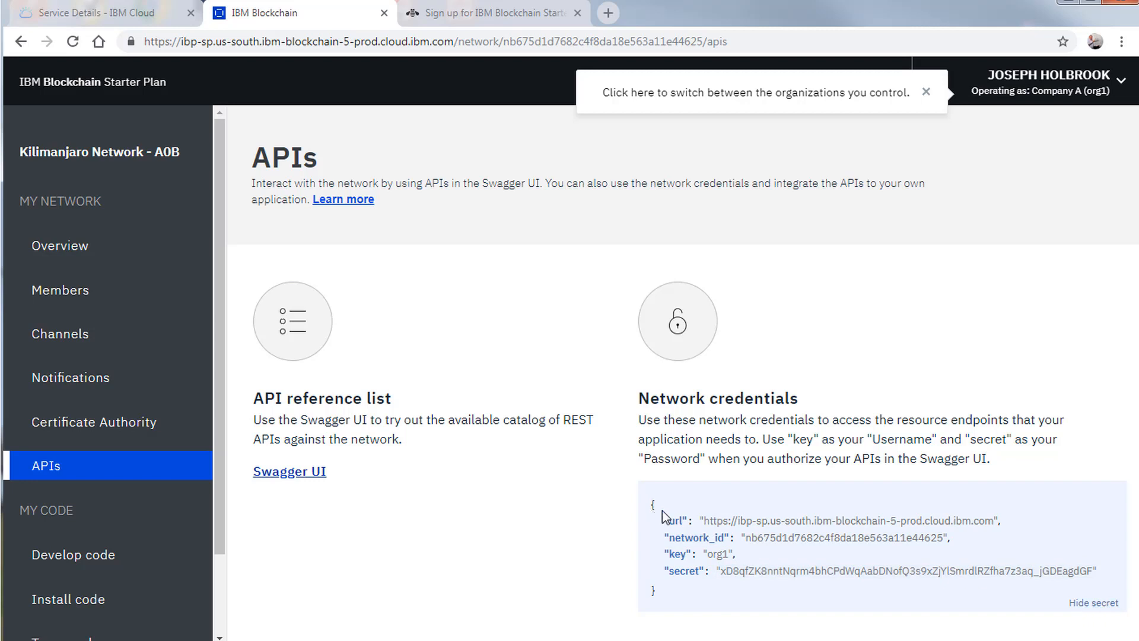
drag(662, 510, 713, 596)
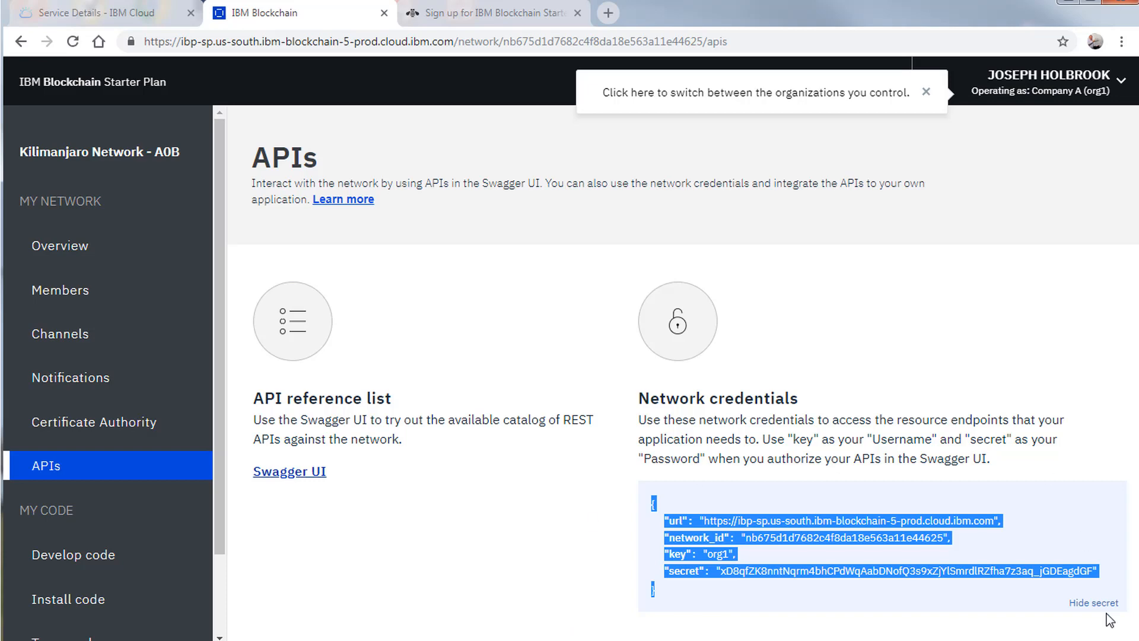
click(1010, 628)
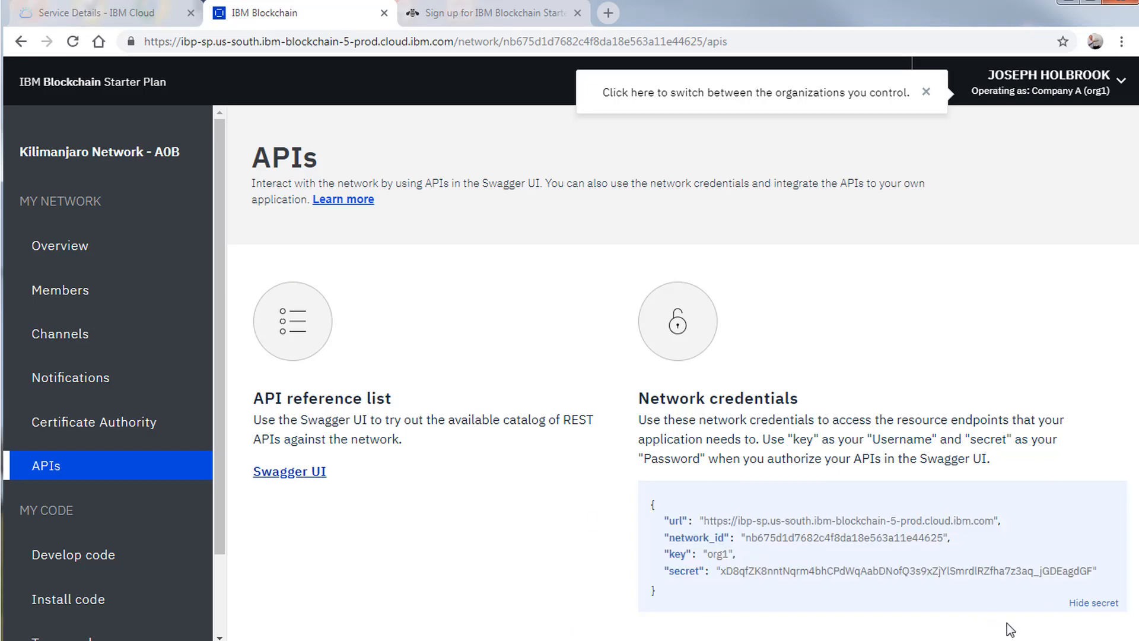
Step: Open the network's page for developing and deploying code
click(132, 554)
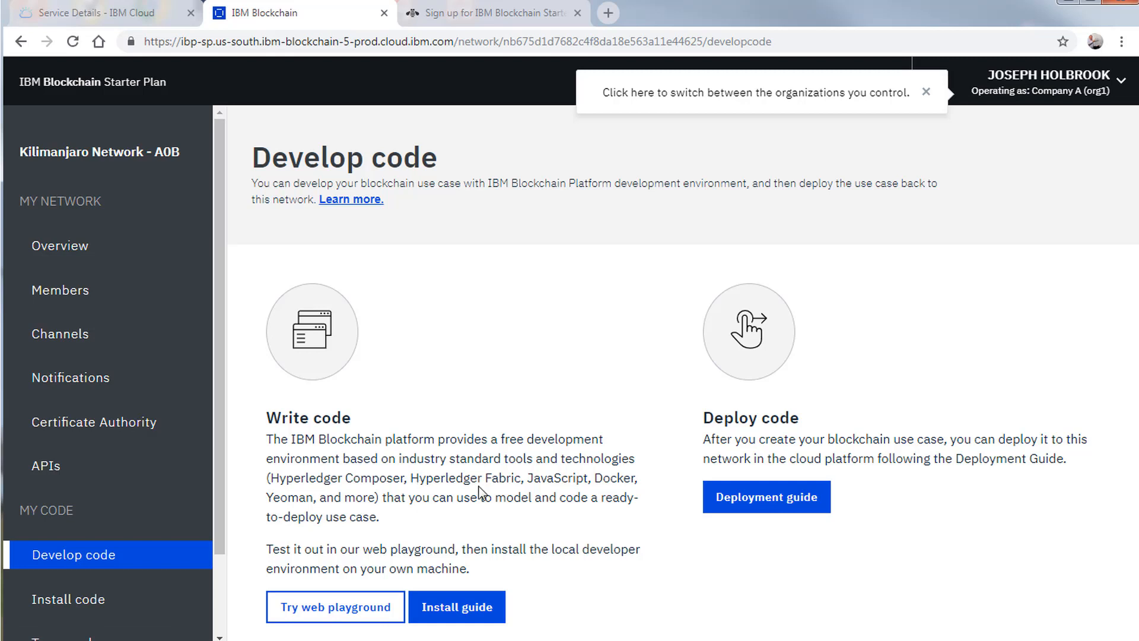
Step: Start a new chaincode installation on peer org1-peer1
click(81, 603)
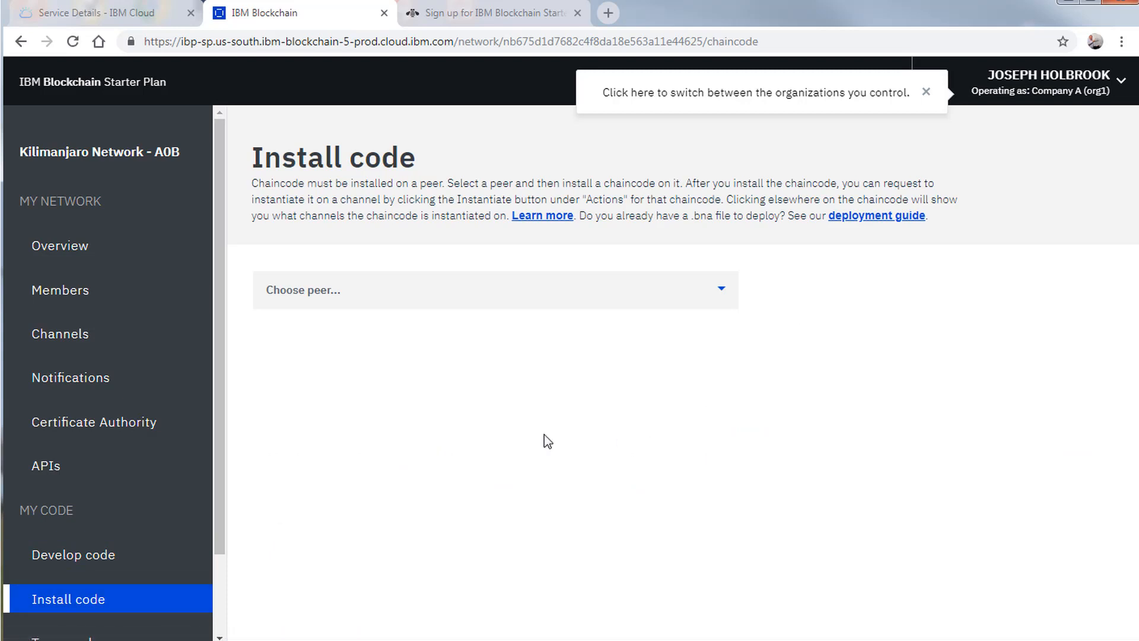
click(498, 291)
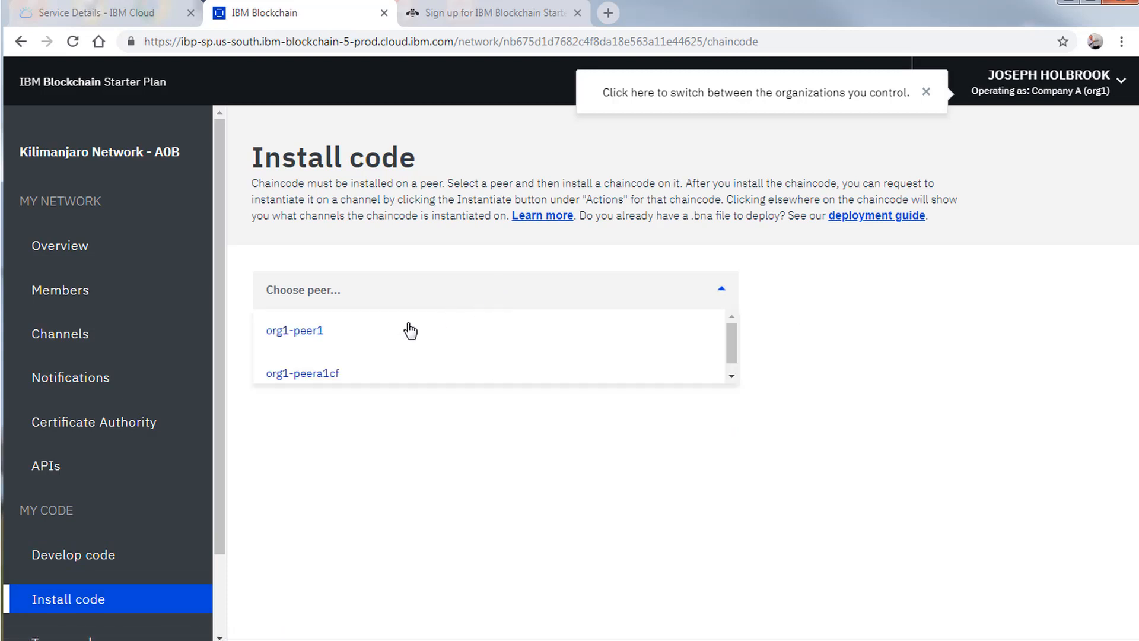
click(406, 328)
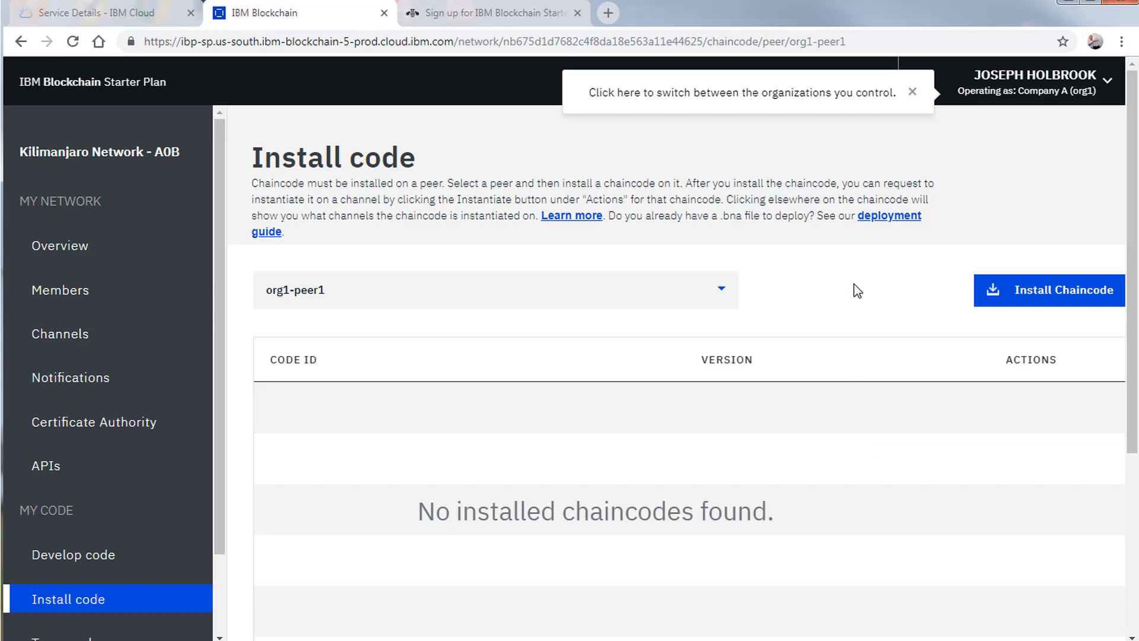
click(1078, 293)
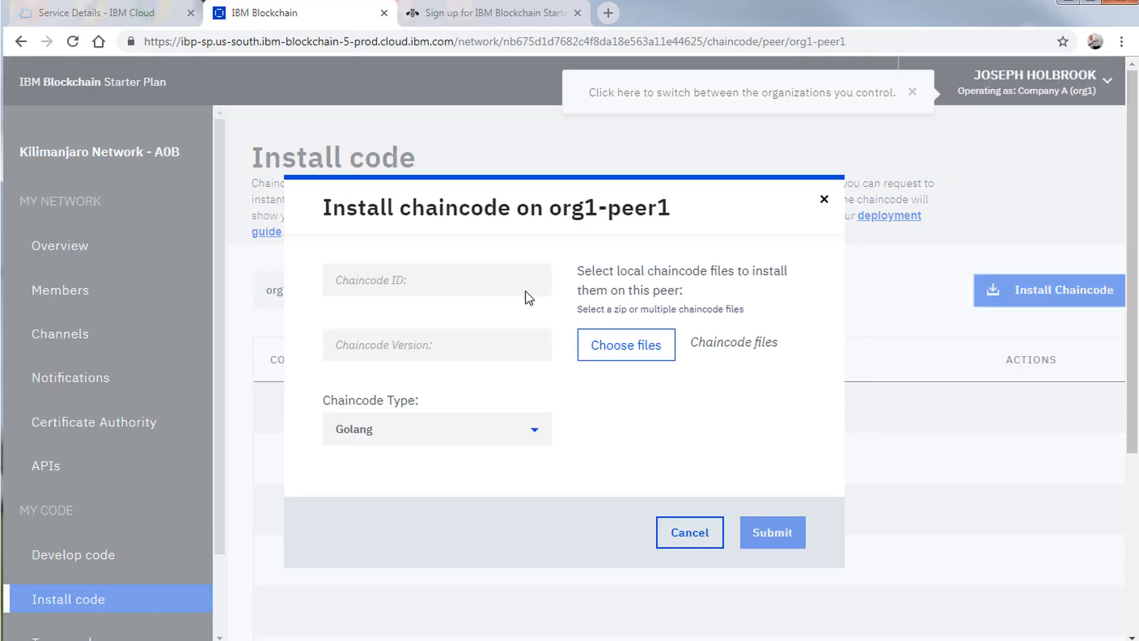
Step: Enter testcode1 as the chaincode ID and 1 as its version, keeping the chaincode type Golang
click(433, 279)
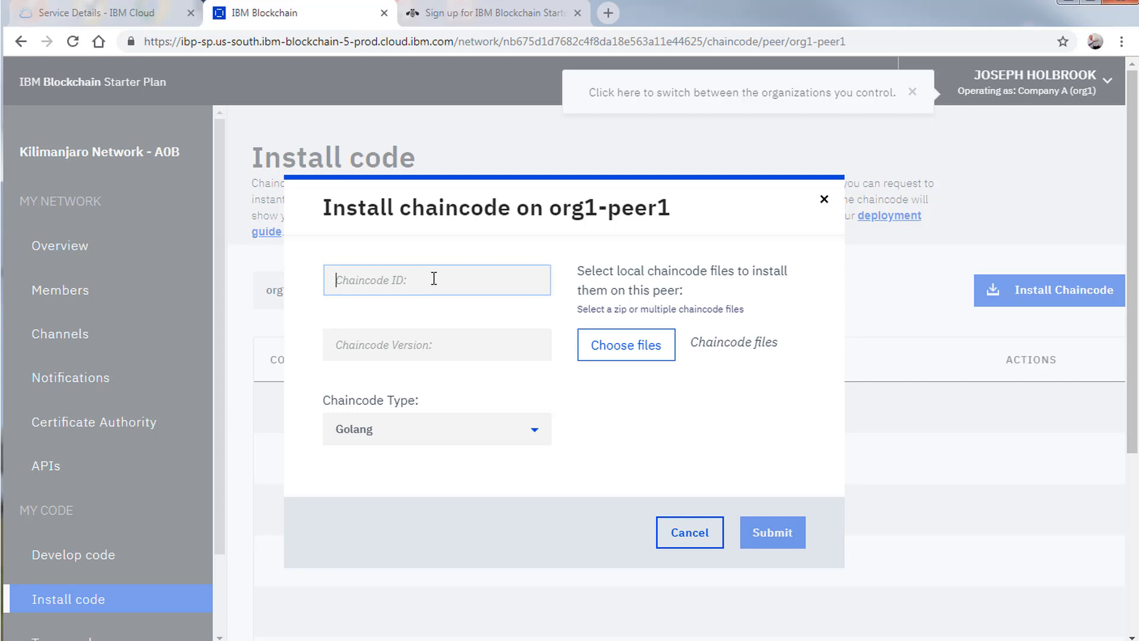
text(testcode1)
key(Tab)
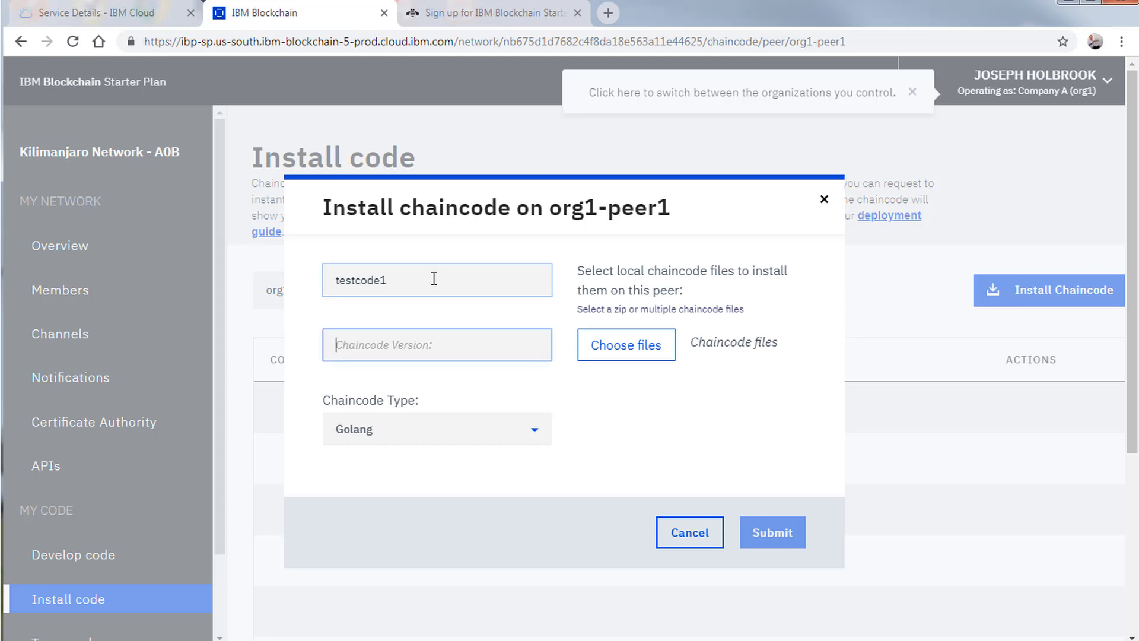
text(1)
click(442, 447)
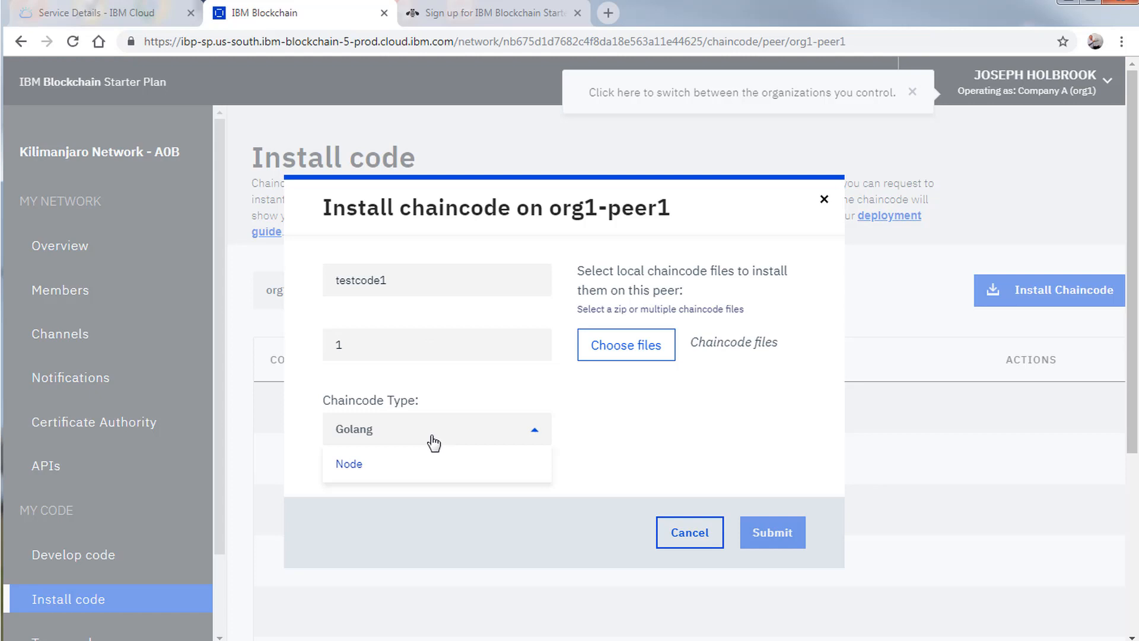
click(435, 389)
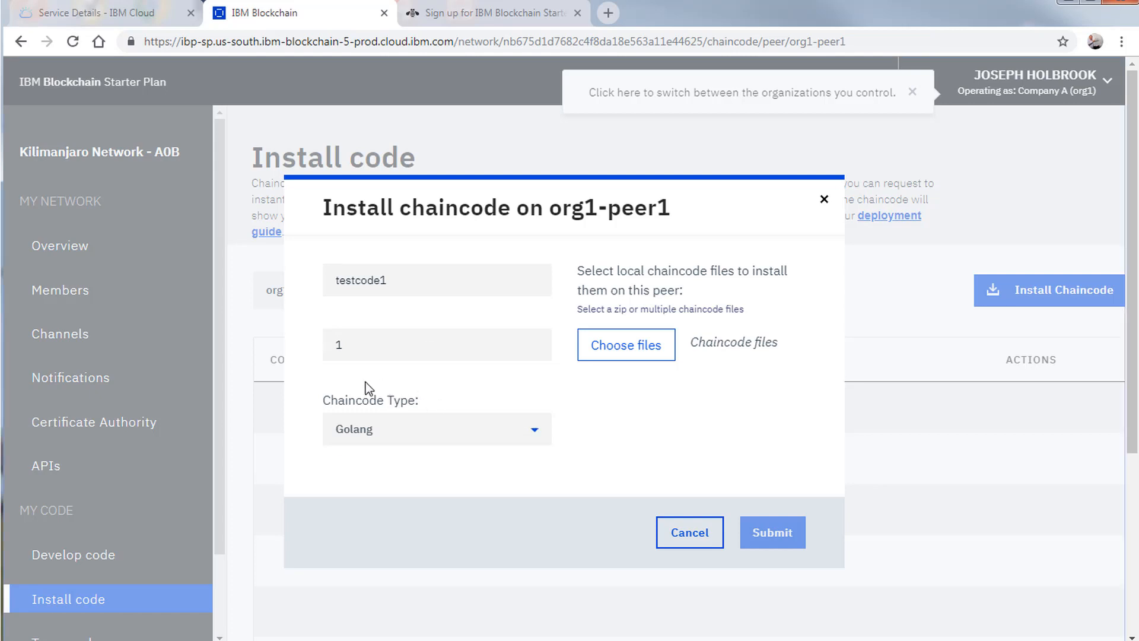
Step: Attach the local archive code.zip as the chaincode files and submit the installation
click(626, 344)
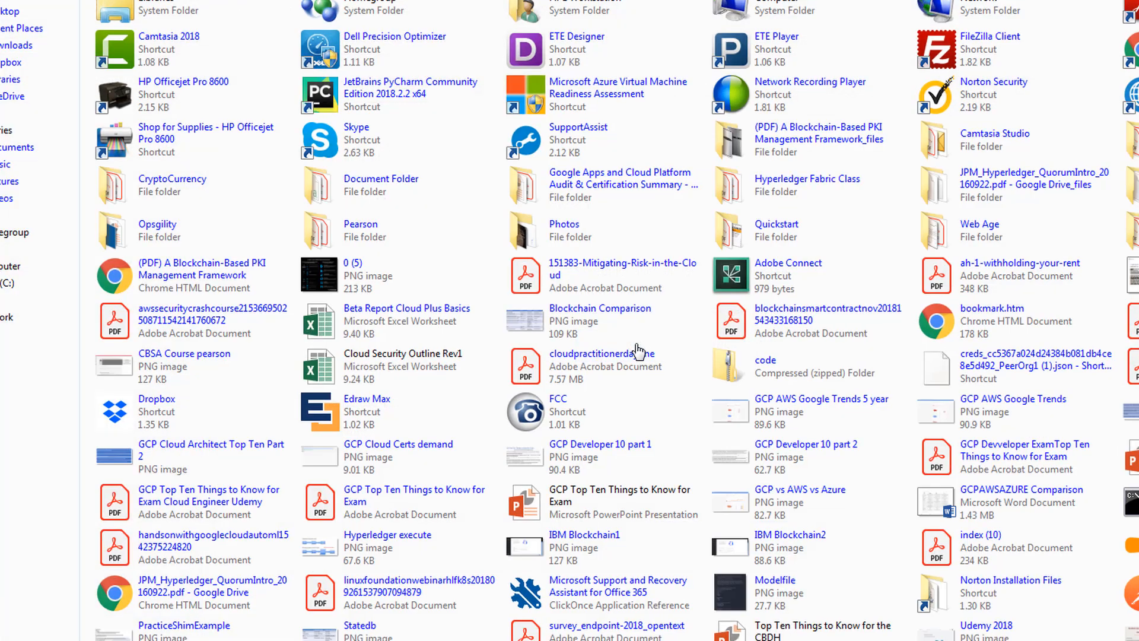
click(775, 378)
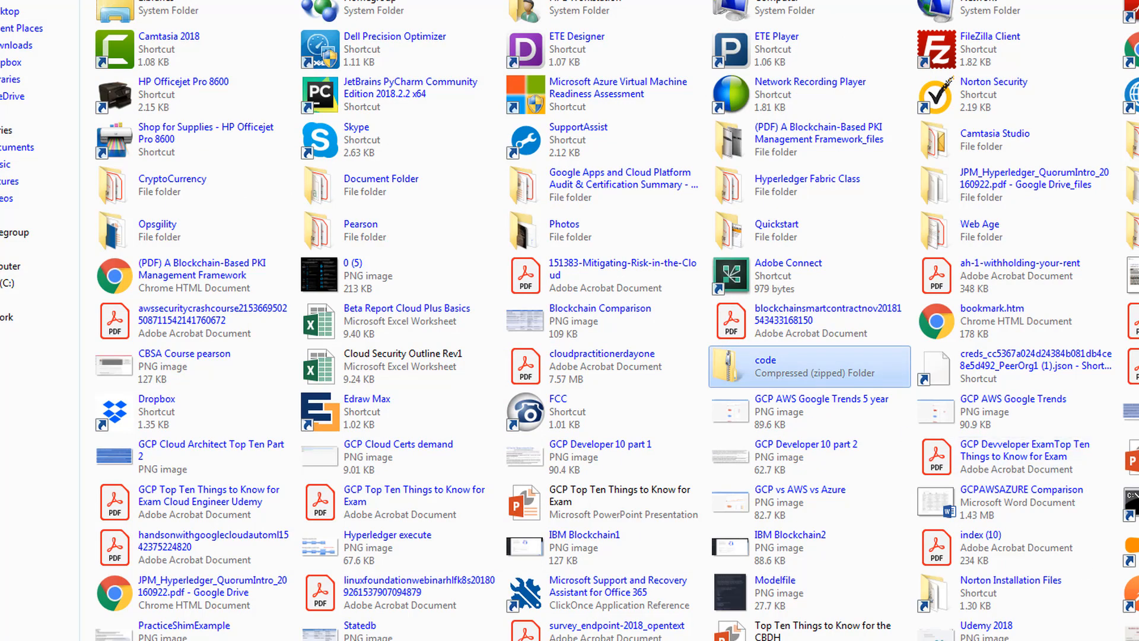
key(Return)
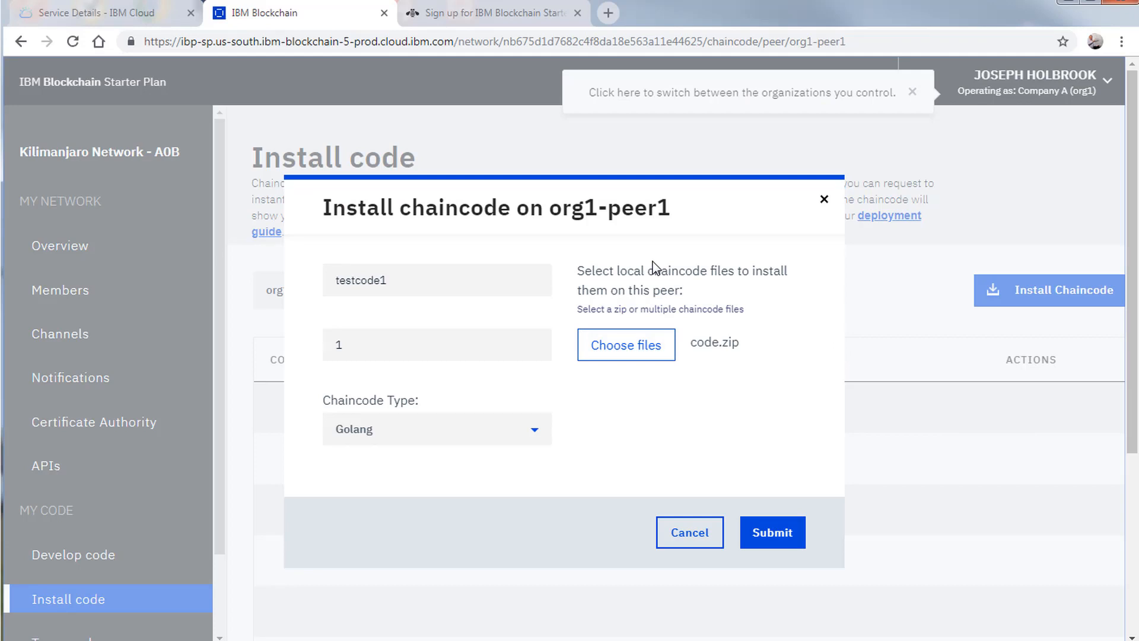
click(783, 532)
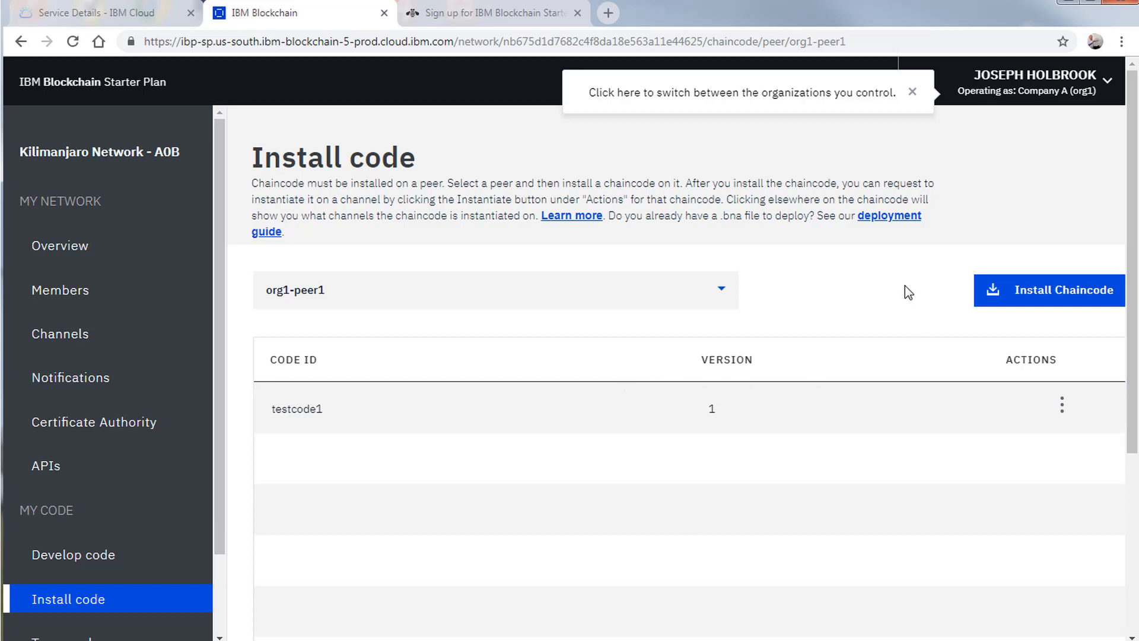
Step: Start instantiating testcode1 on defaultchannel as Golang without init arguments and proceed to its endorsement policy
click(1062, 408)
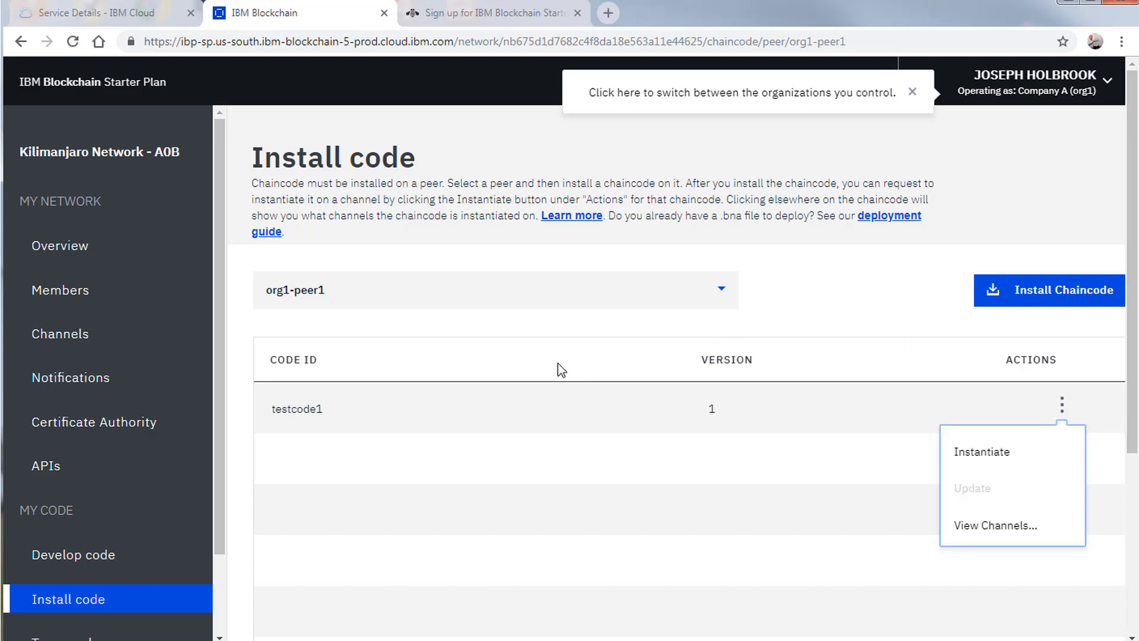
click(979, 452)
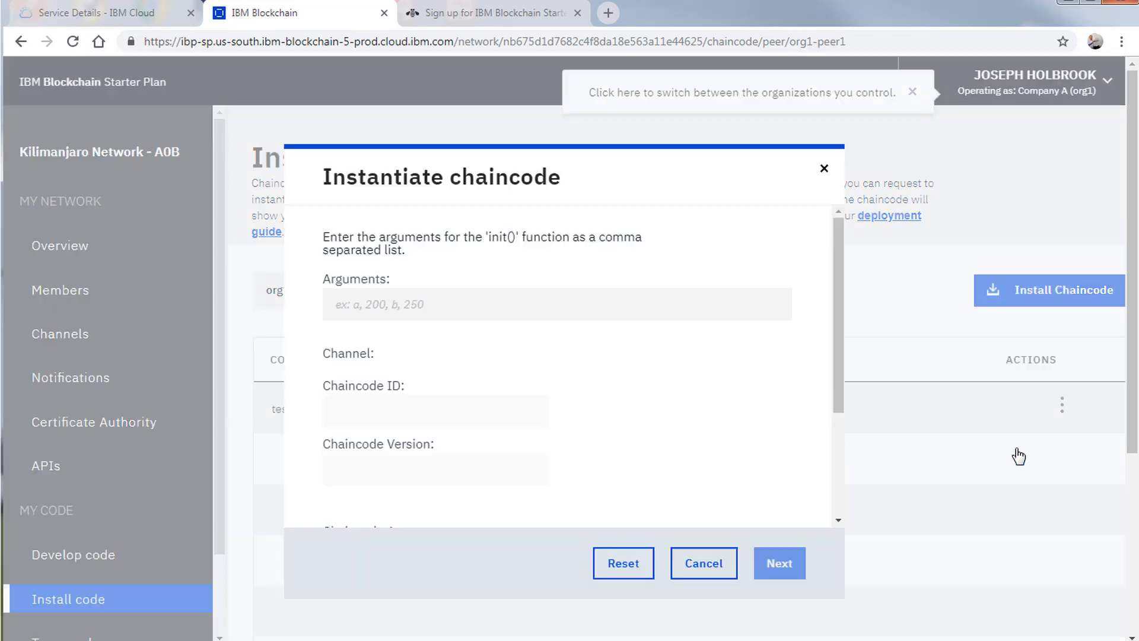
click(357, 305)
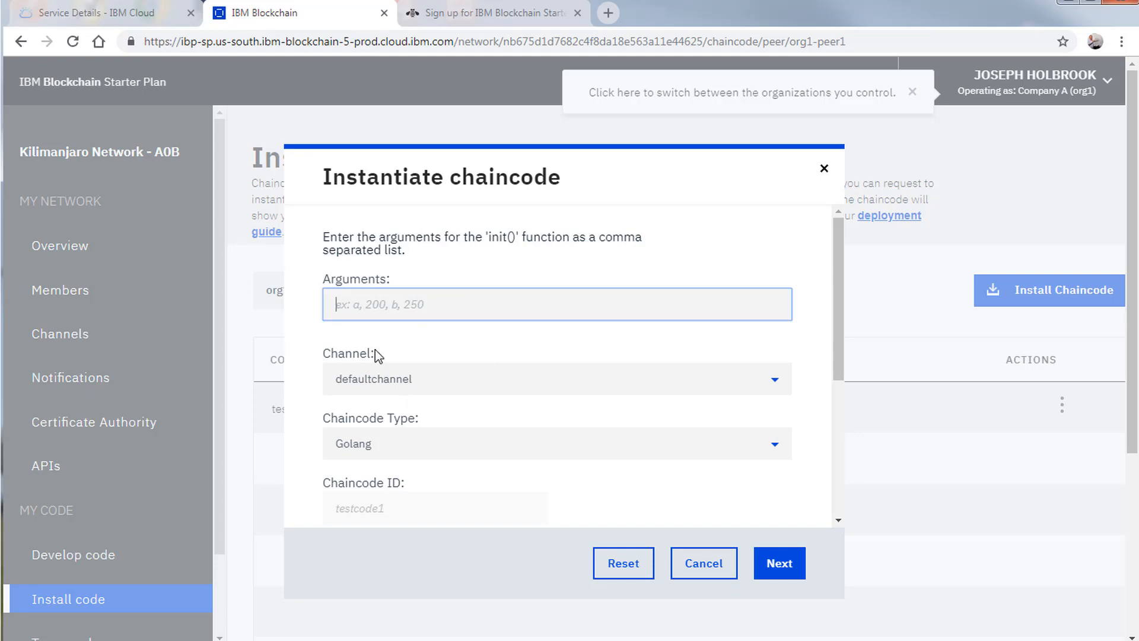
click(401, 509)
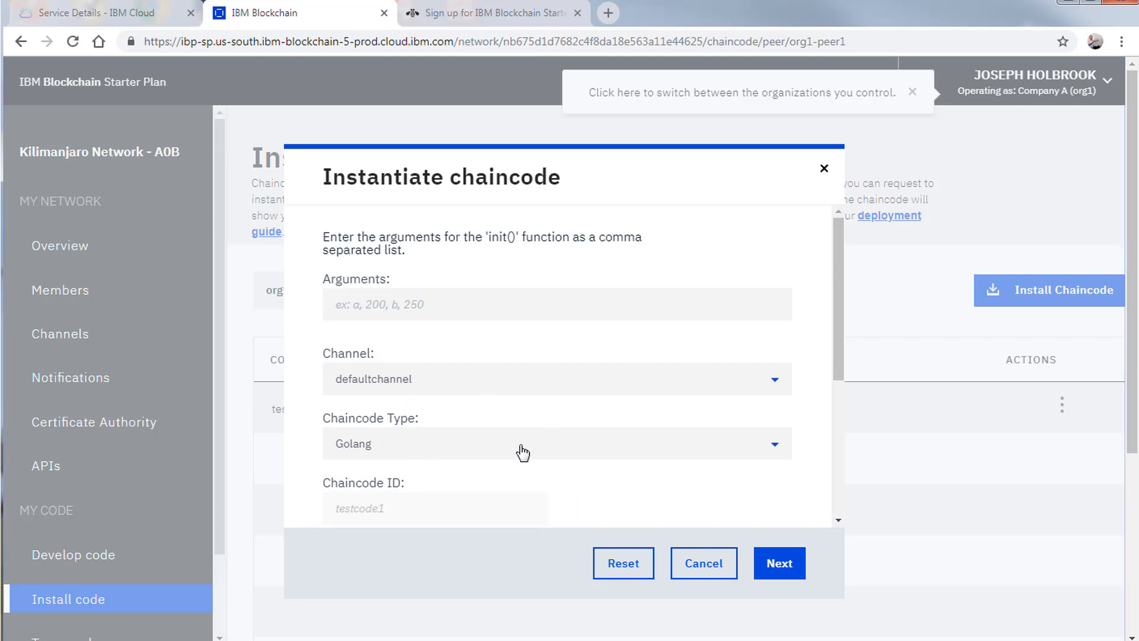
scroll(524, 449, down, 3)
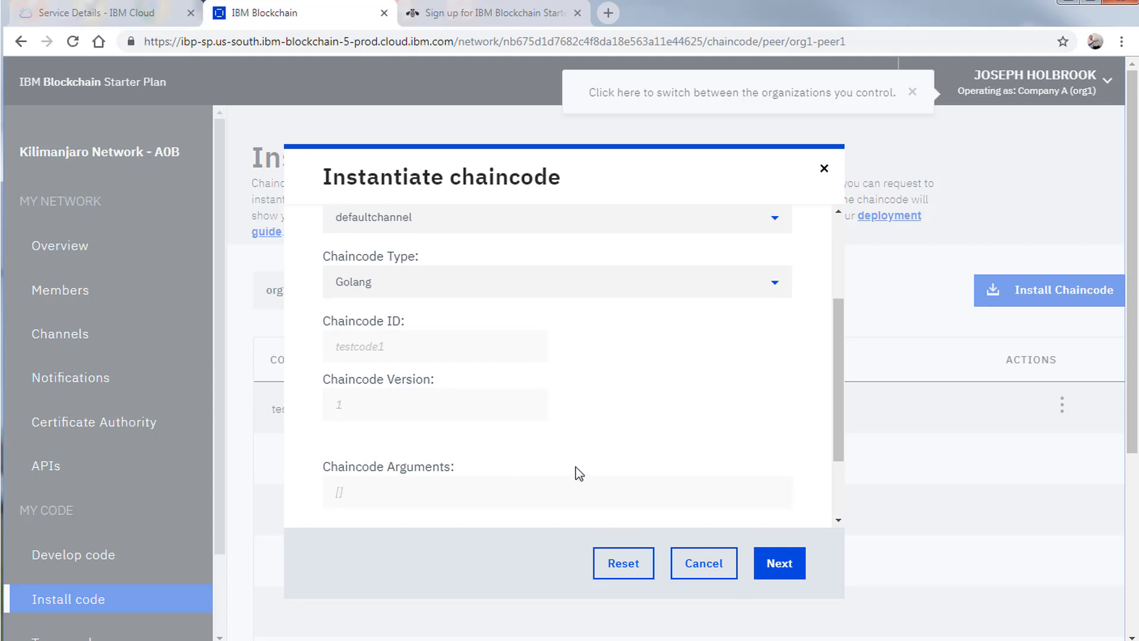
scroll(368, 475, up, 3)
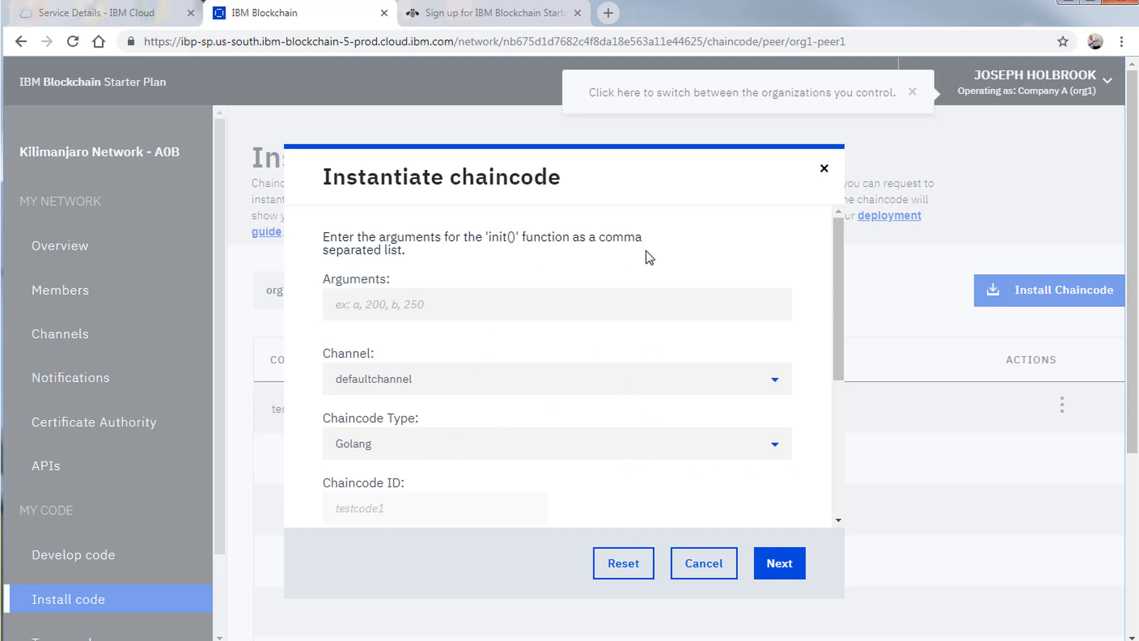
click(789, 573)
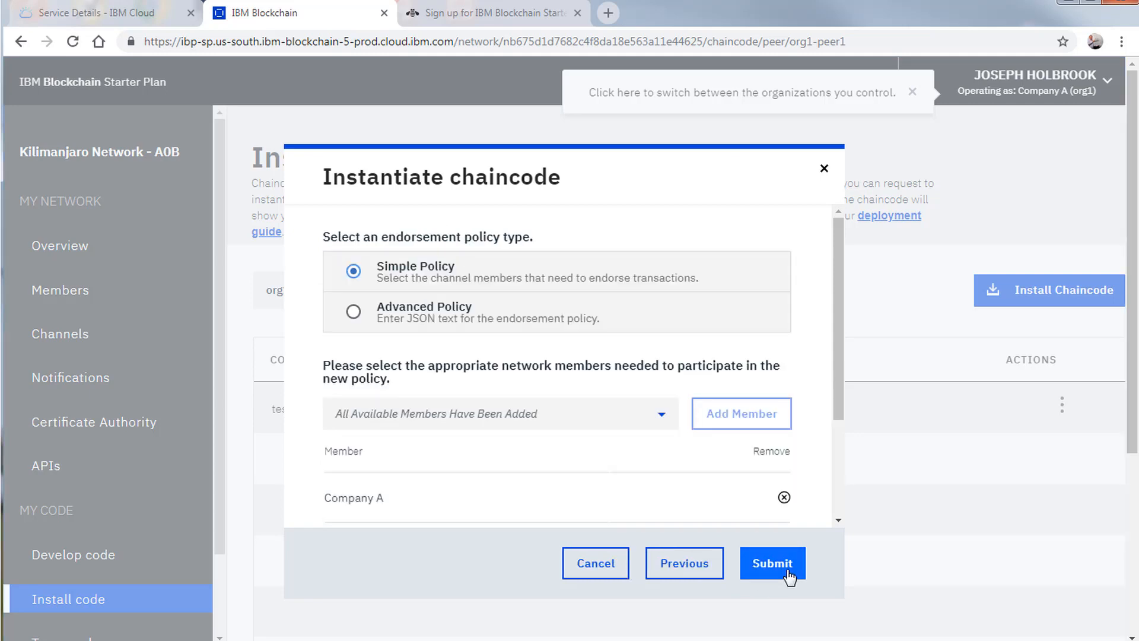
Step: Use the Simple Policy for endorsement and require 2 out of 2 members, Company A and Company B, to endorse transactions
click(436, 264)
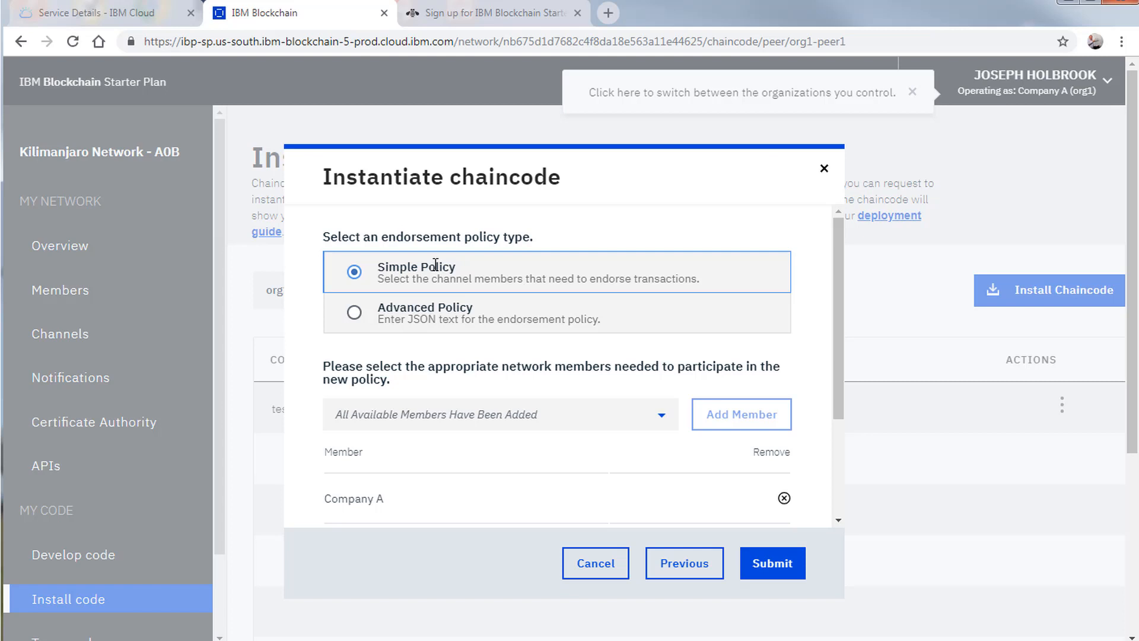
scroll(444, 271, down, 3)
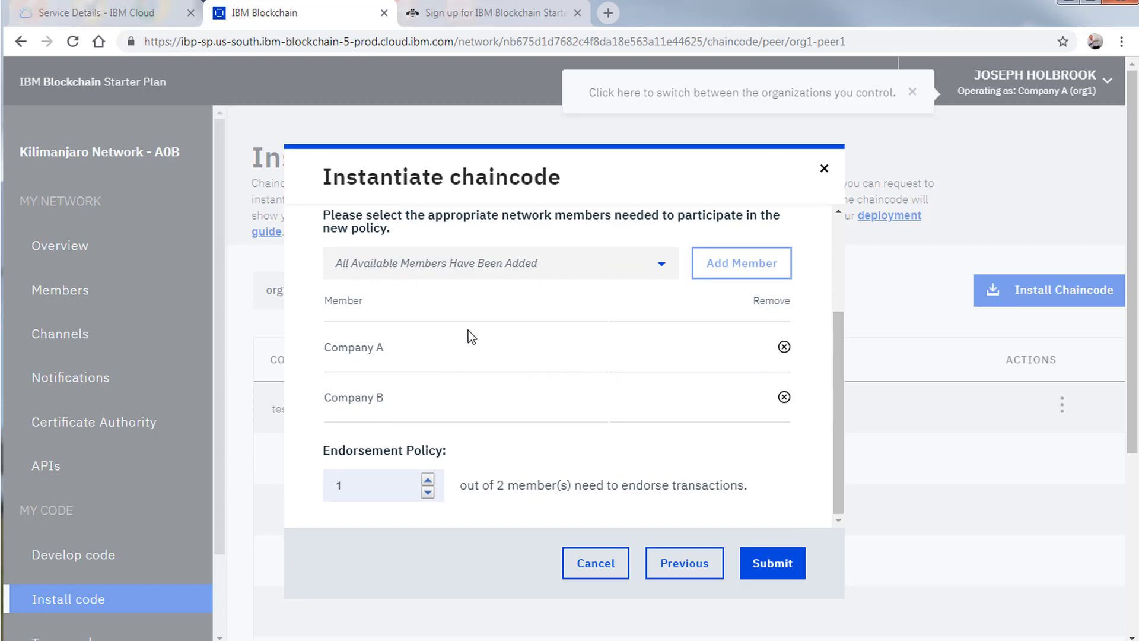
scroll(543, 320, up, 3)
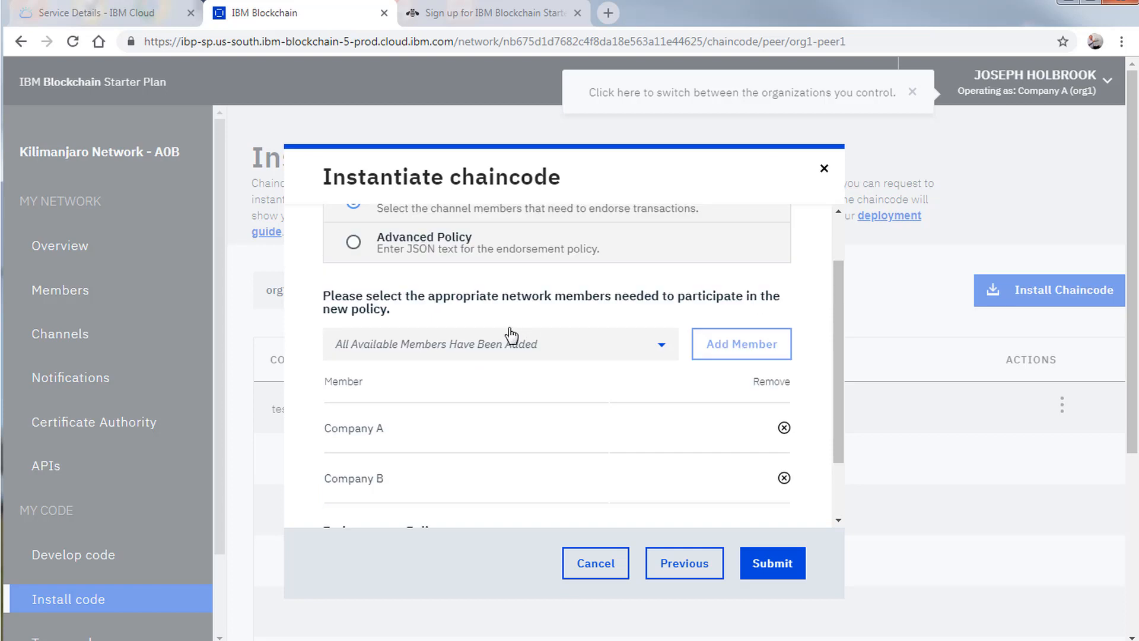
scroll(433, 311, down, 3)
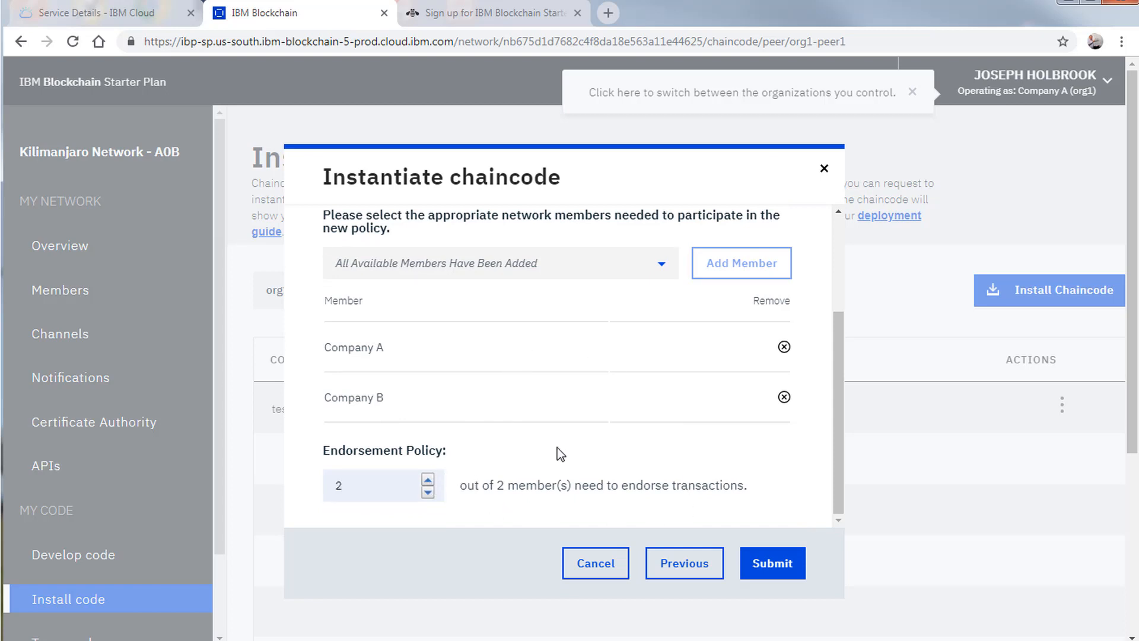
scroll(570, 451, up, 3)
scroll(415, 450, down, 2)
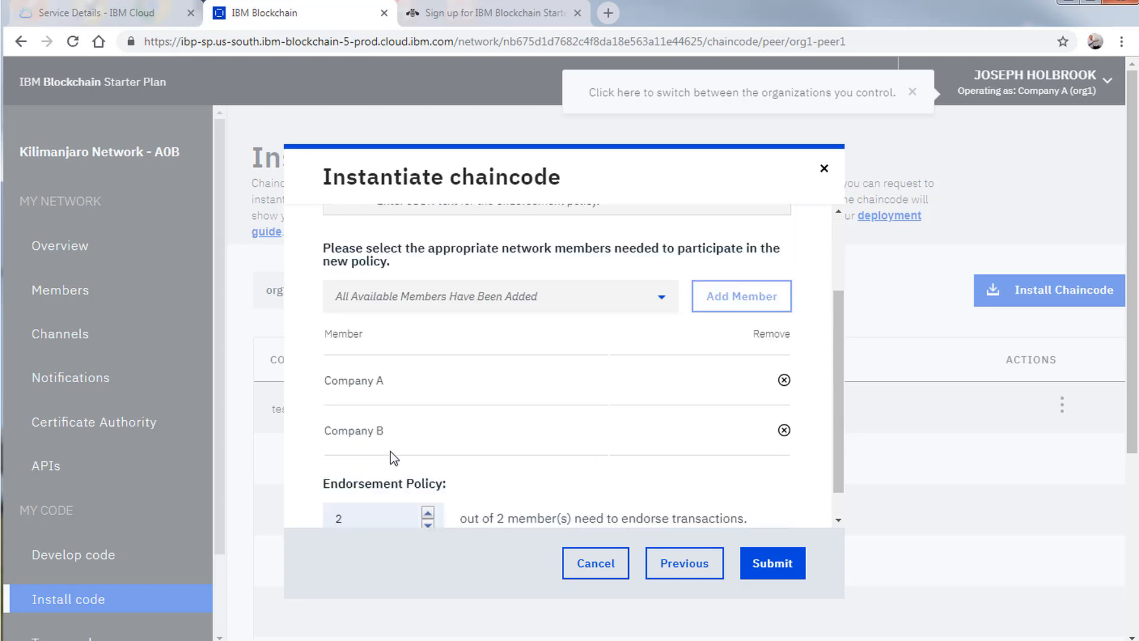
scroll(390, 451, down, 1)
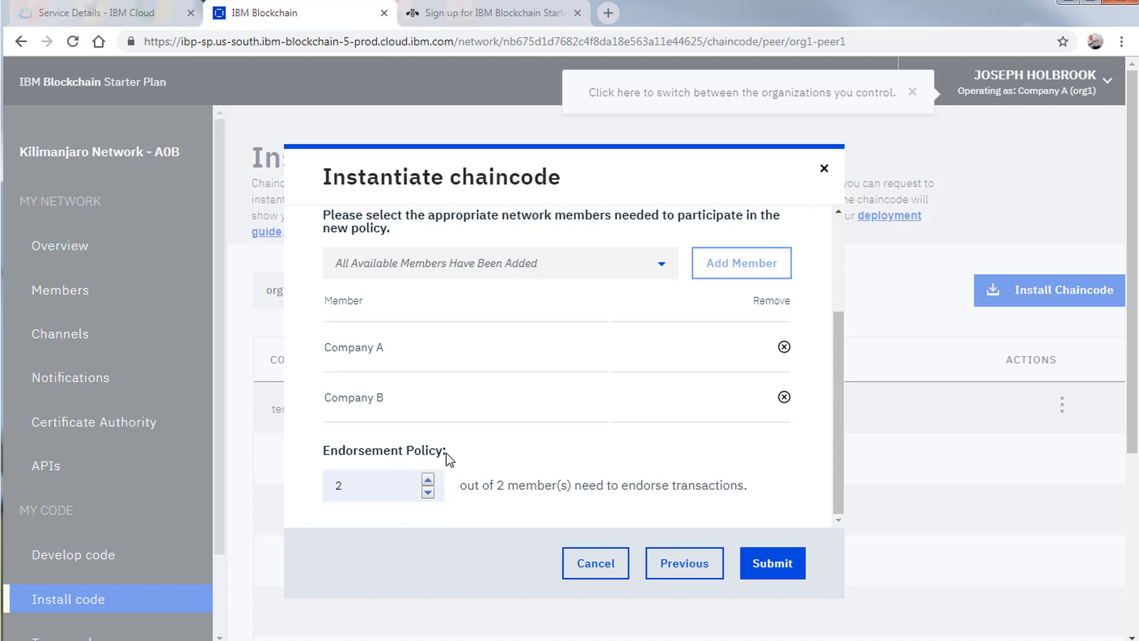
Step: Review the endorsement requirement and submit the testcode1 instantiation
drag(466, 485, 750, 493)
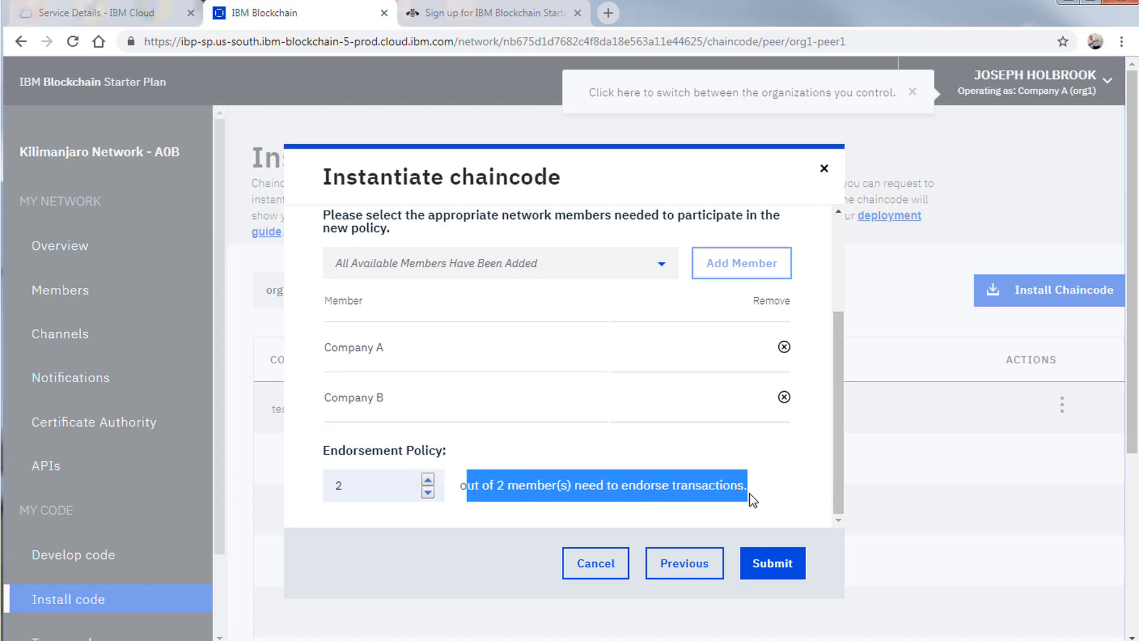
click(597, 445)
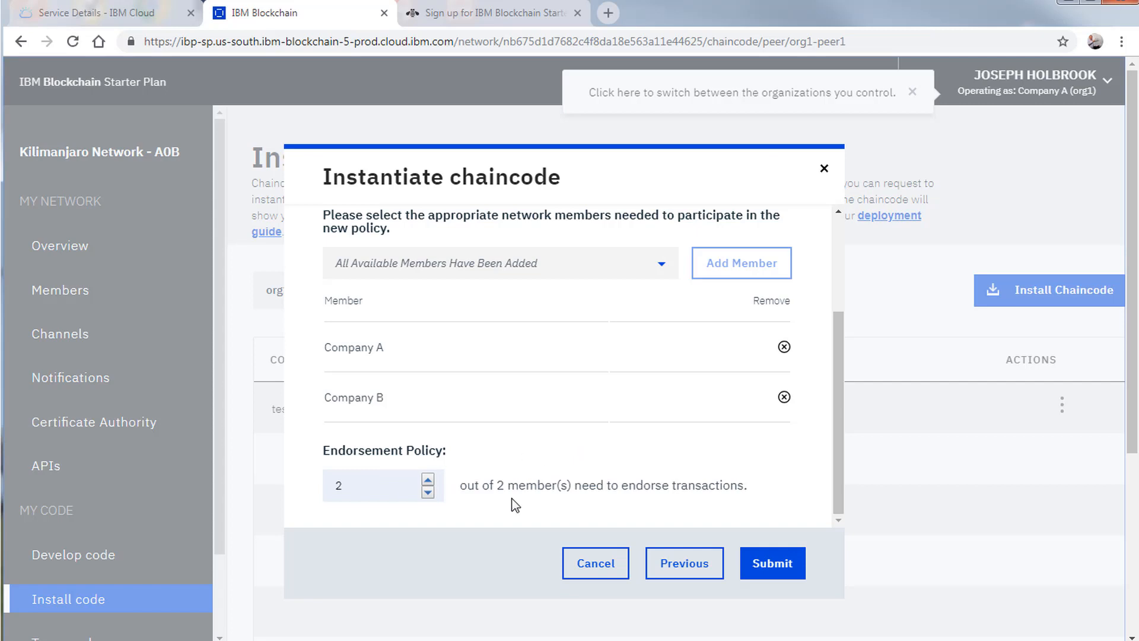
double_click(504, 492)
click(557, 453)
scroll(547, 470, up, 1)
scroll(548, 470, up, 2)
scroll(497, 360, down, 3)
click(772, 563)
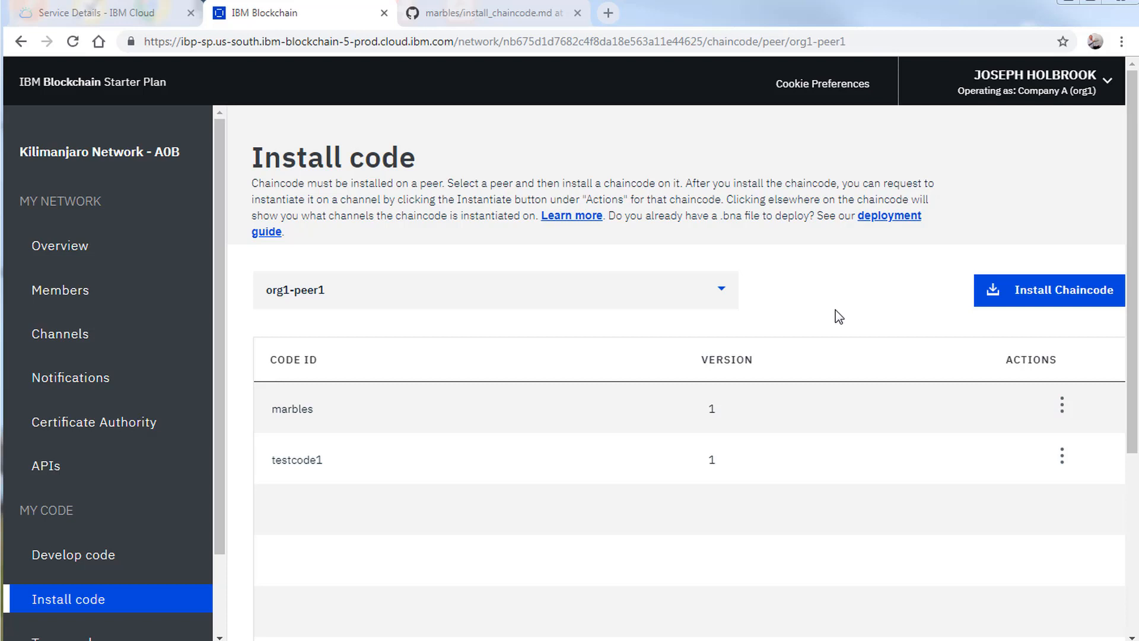
Step: Check the actions offered for the marbles chaincode on org1-peer1, without running any
click(1061, 405)
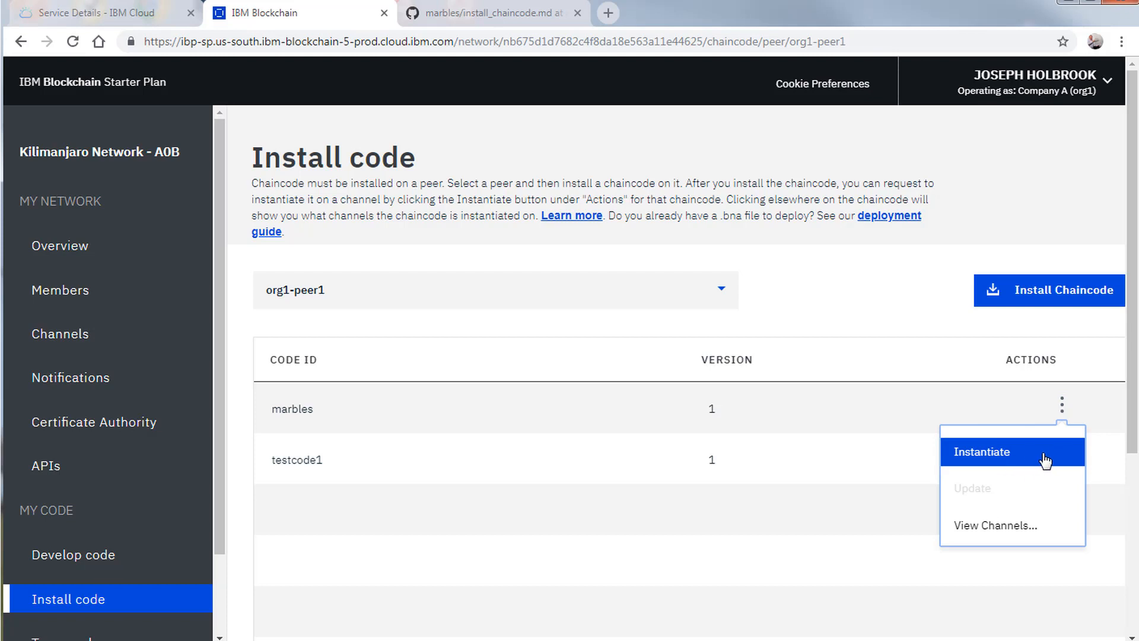
click(849, 340)
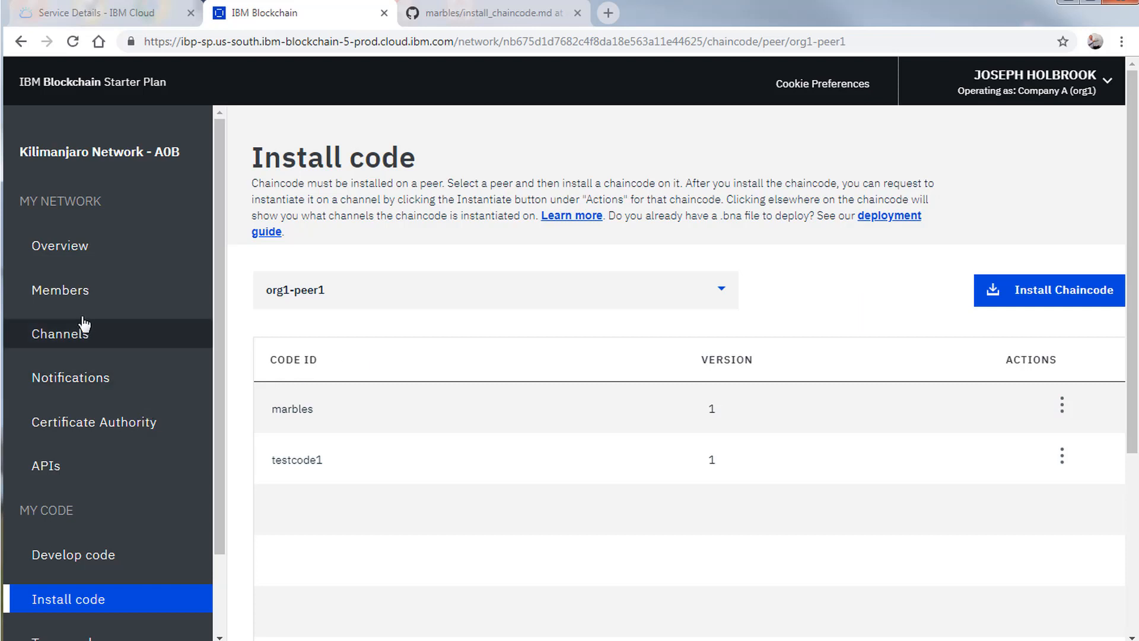
Step: Inspect the peer-joining options of the best-marbles channel without joining any, and open the network's member list
click(82, 335)
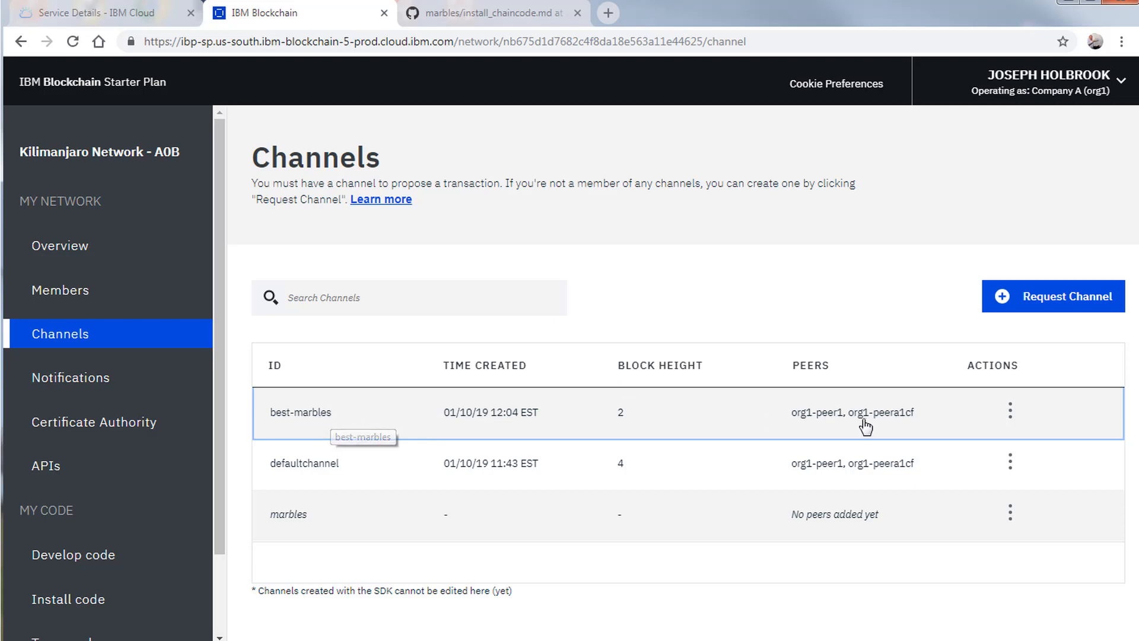
click(1010, 410)
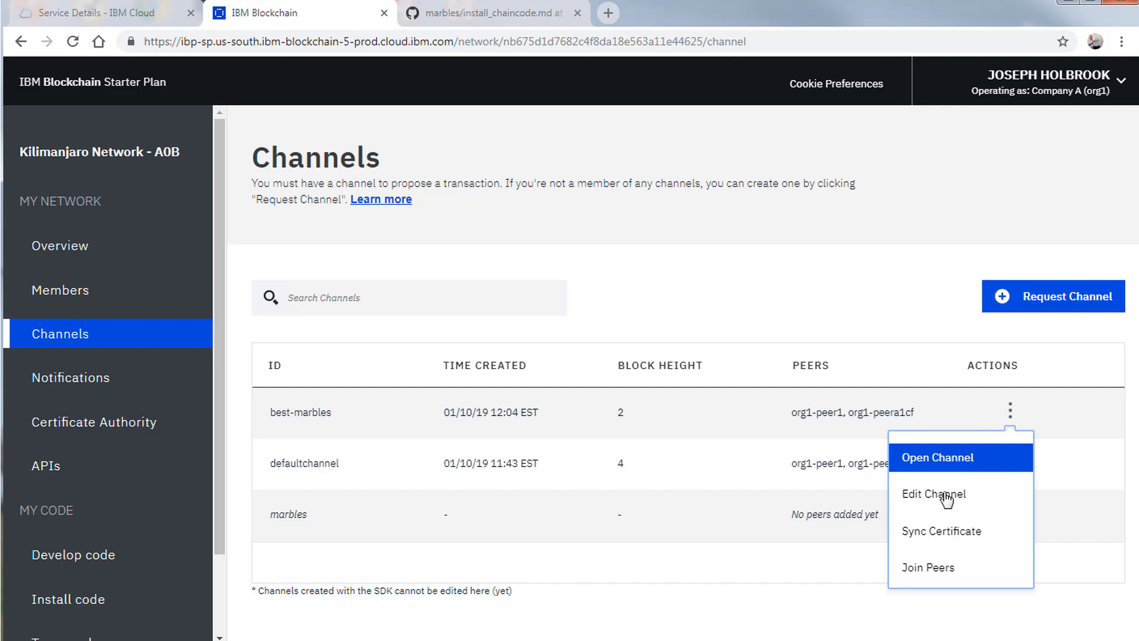
click(932, 580)
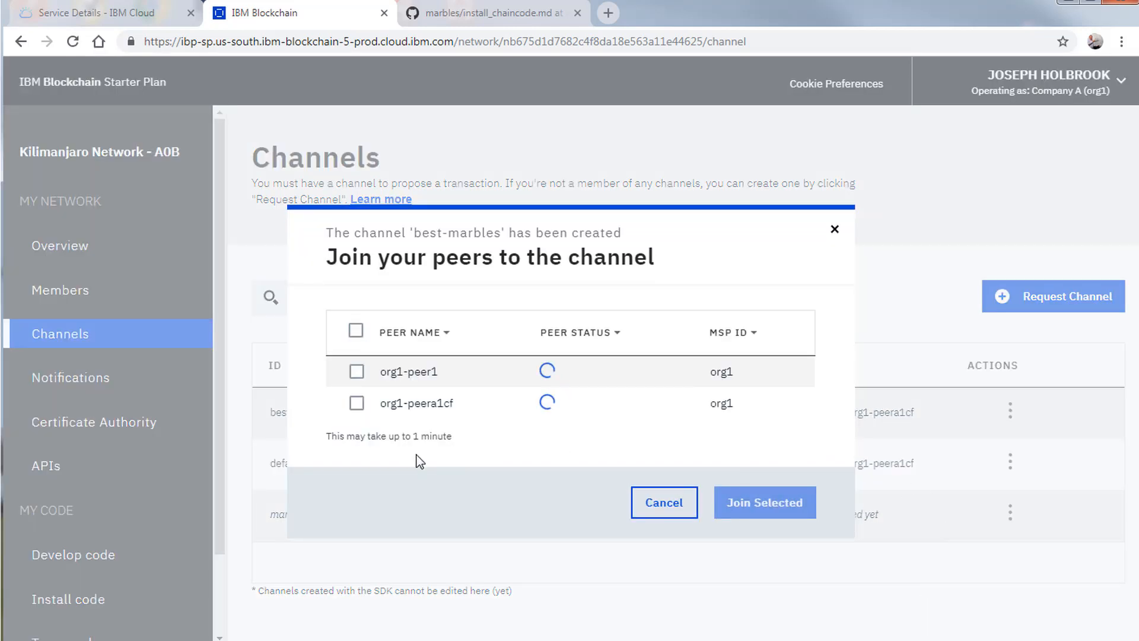
click(682, 493)
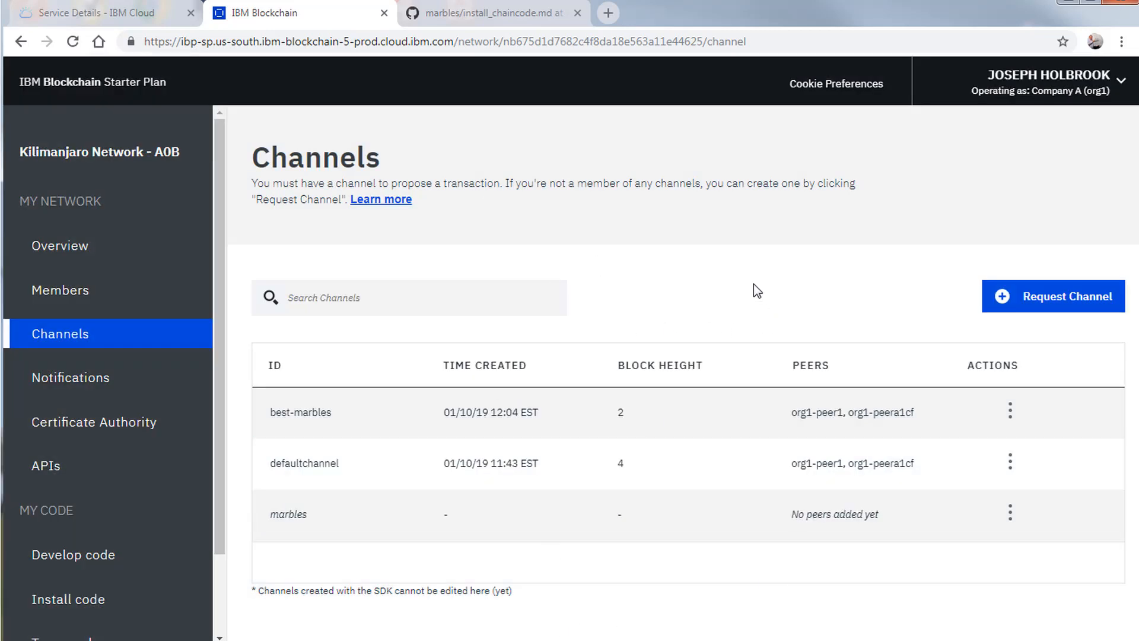
click(50, 291)
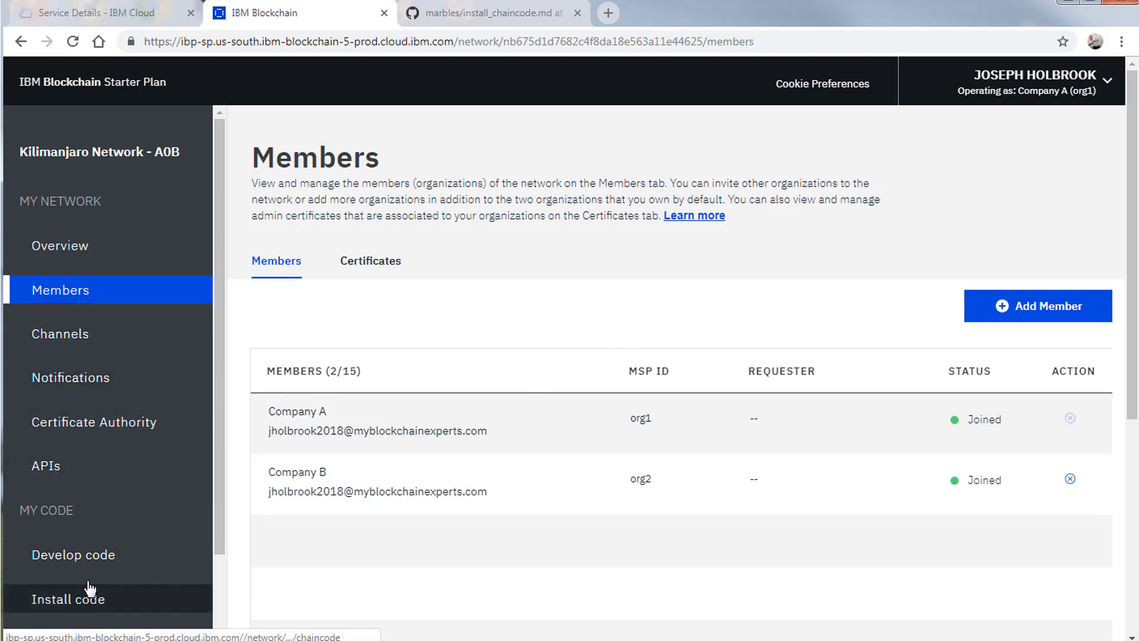
Step: Open the page of sample blockchain applications and look over the samples on offer
scroll(88, 588, down, 2)
click(77, 555)
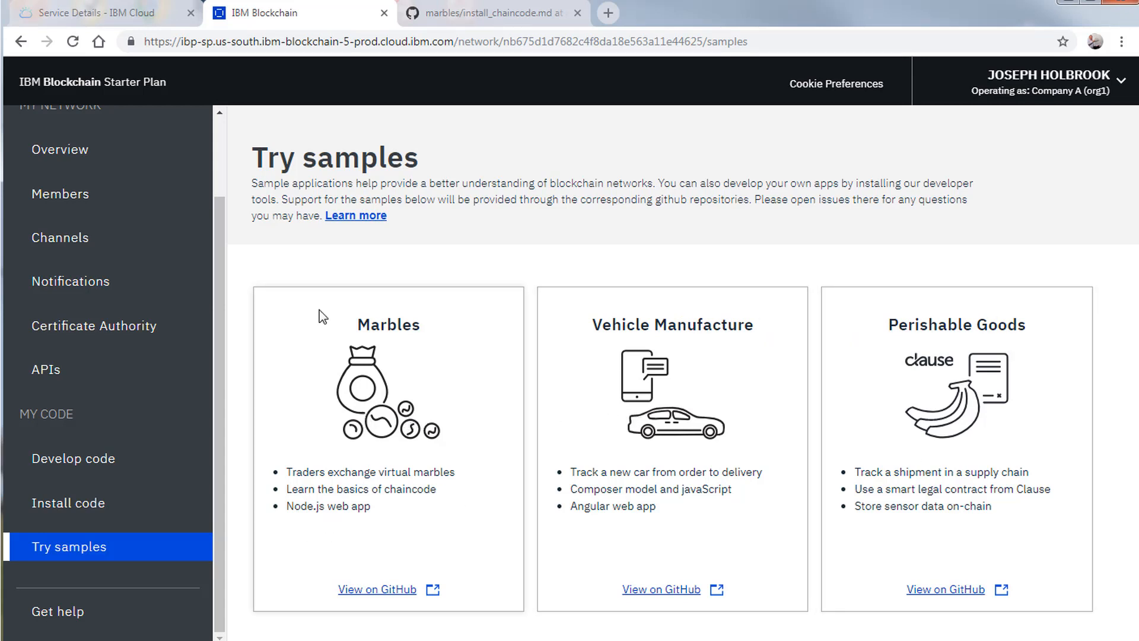
scroll(113, 273, up, 2)
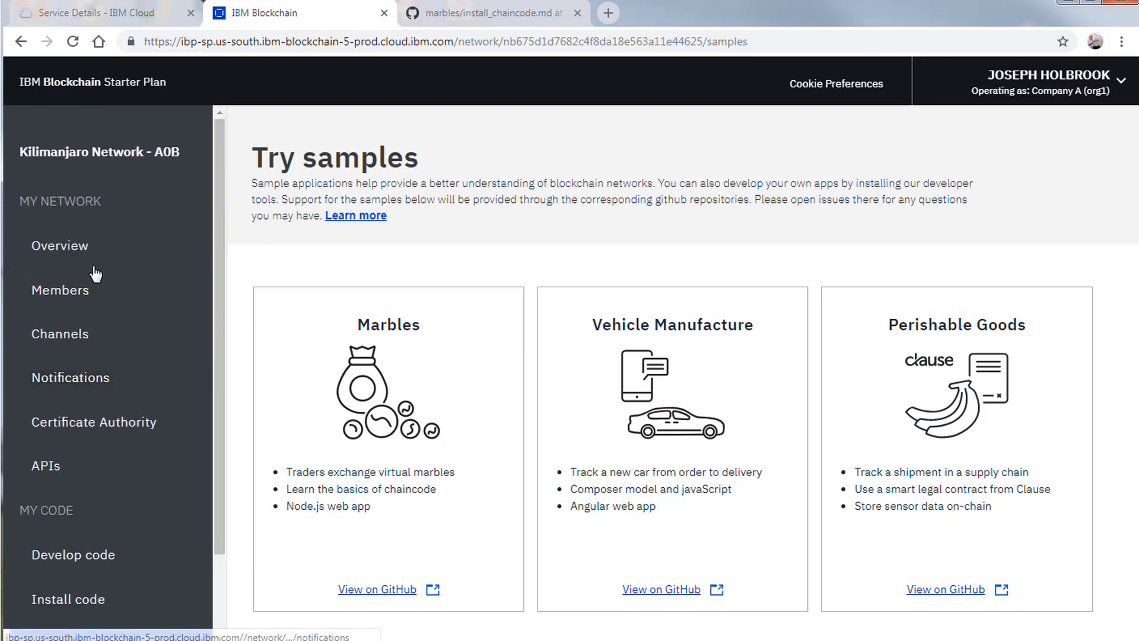
Step: Stop the org1-peera1cf peer from the network's resource overview
click(62, 247)
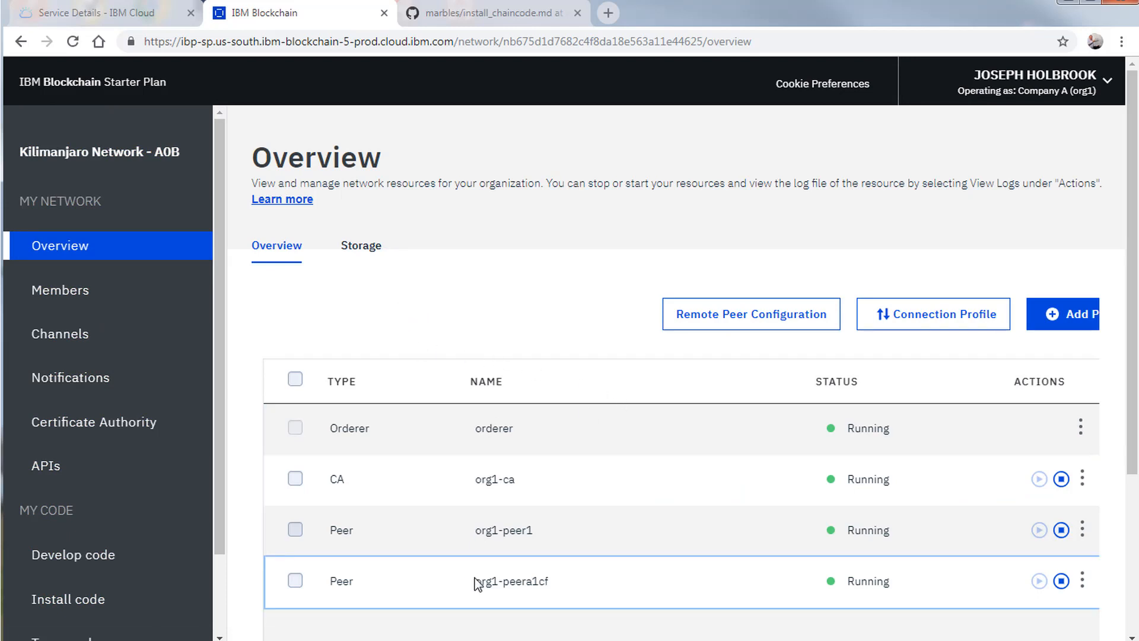
click(295, 581)
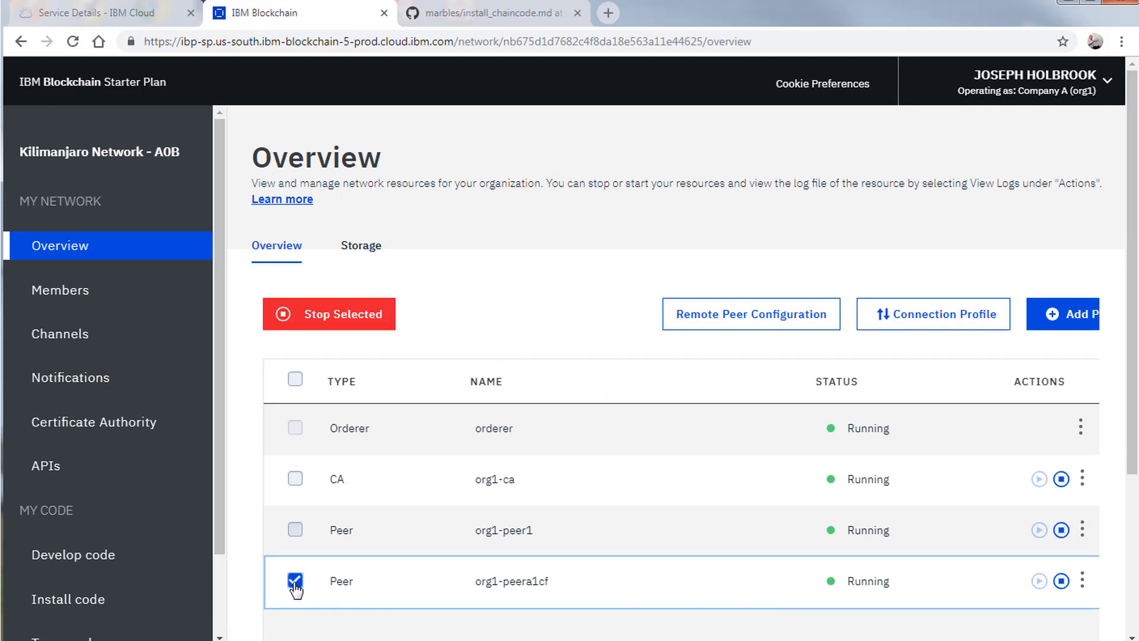
click(339, 319)
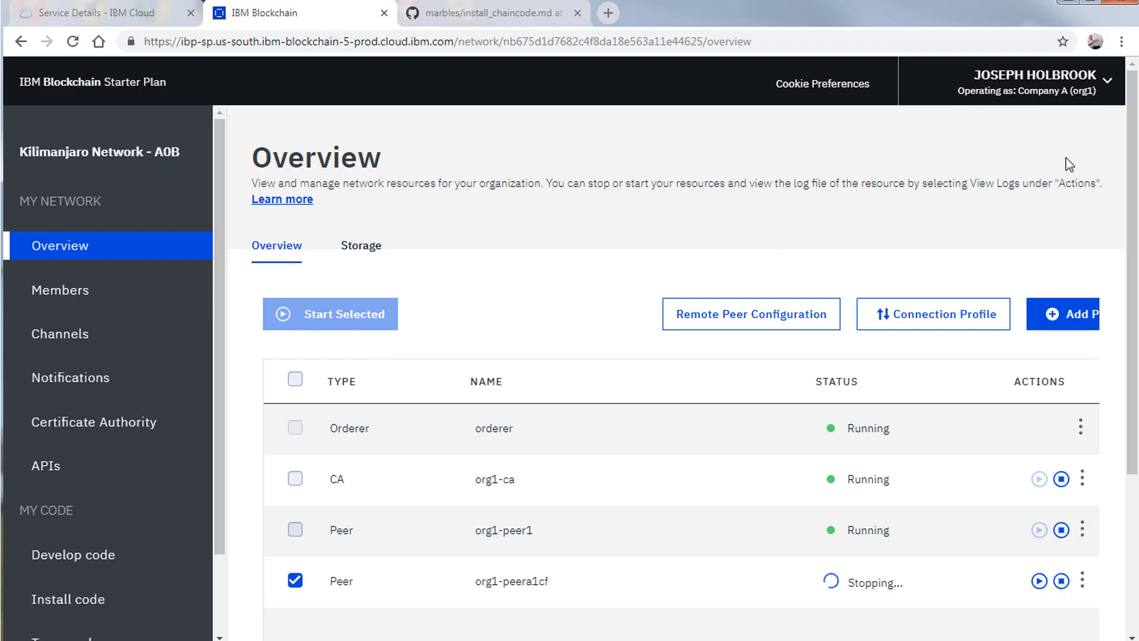
Step: Reset the Kilimanjaro Network to its default configuration and dismiss the welcome screen
click(1107, 88)
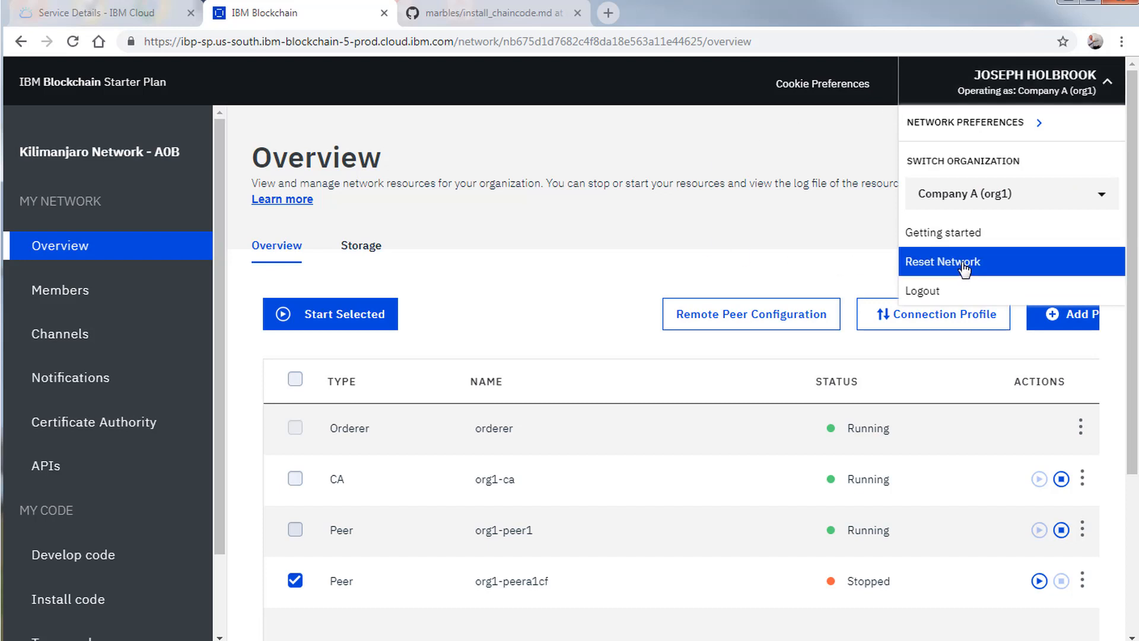
click(902, 262)
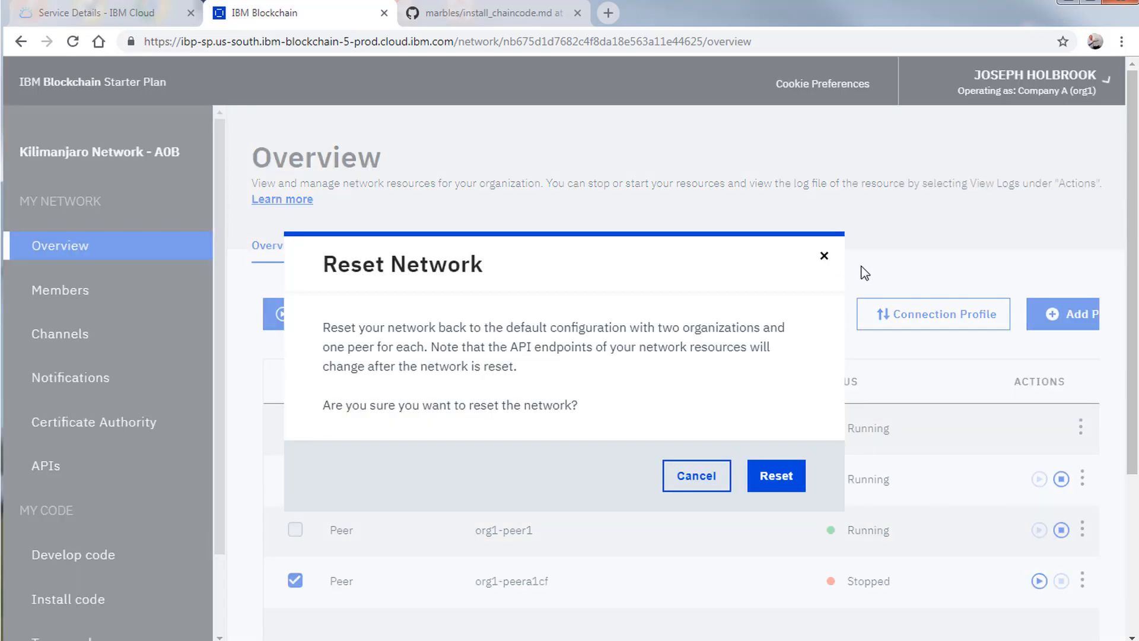
click(778, 487)
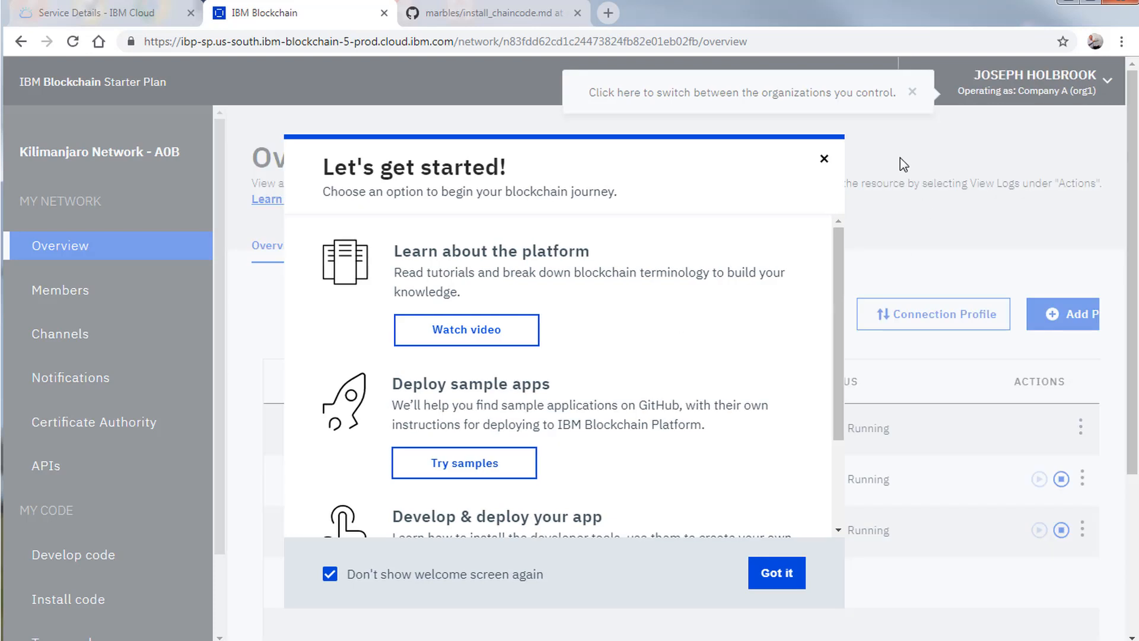
click(823, 159)
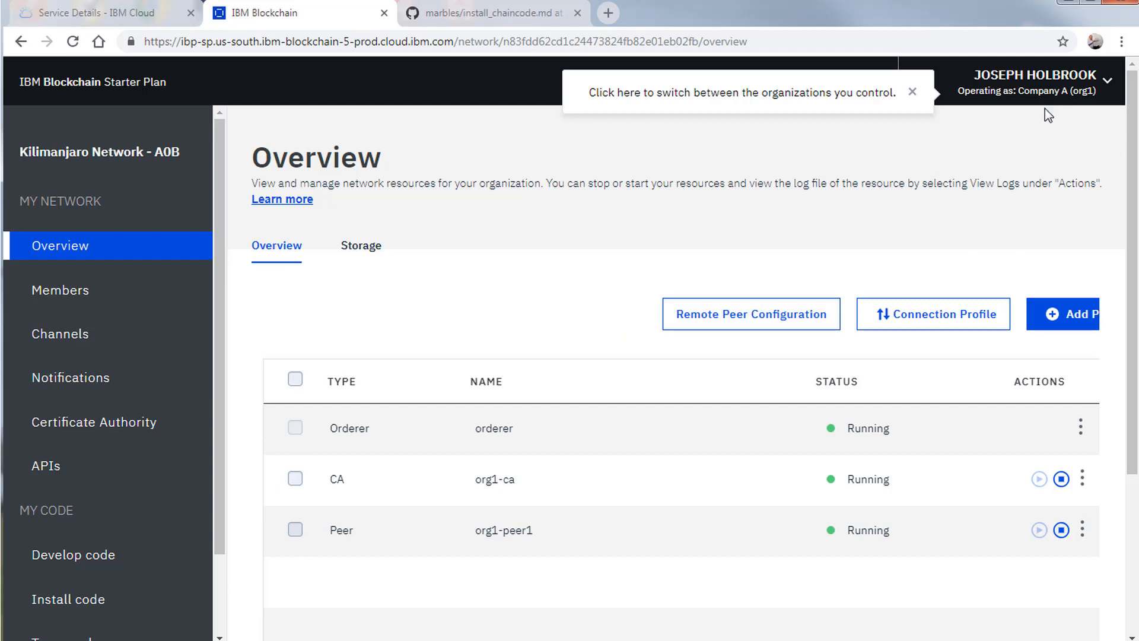
Step: Review the network preferences without changing any, return to the network overview, and dismiss the organization-switching hint
click(1095, 92)
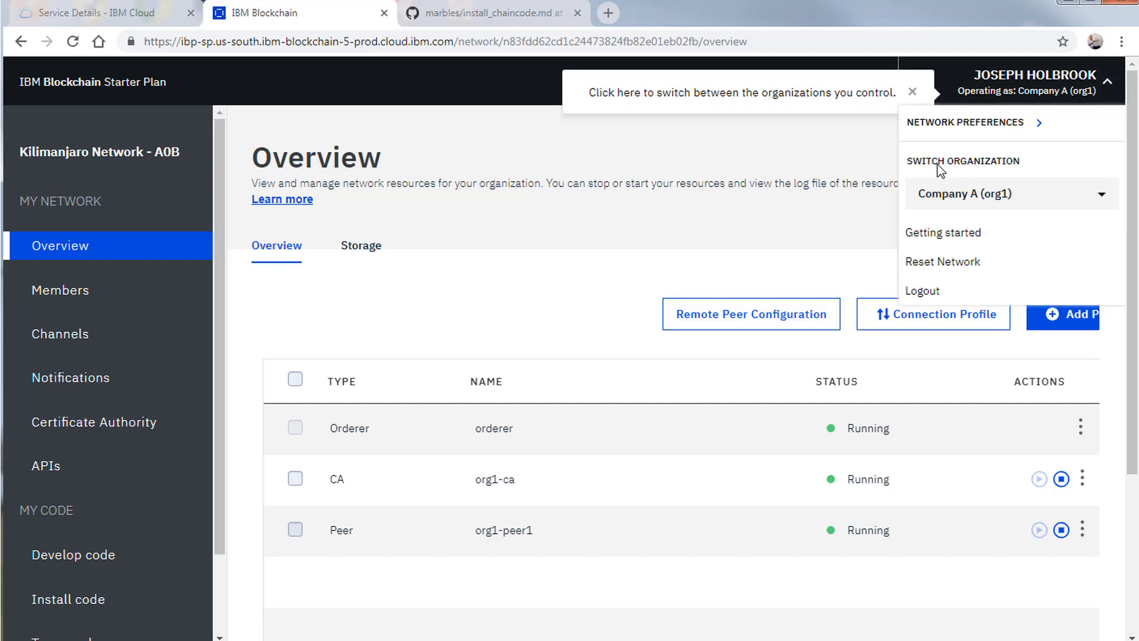
click(939, 123)
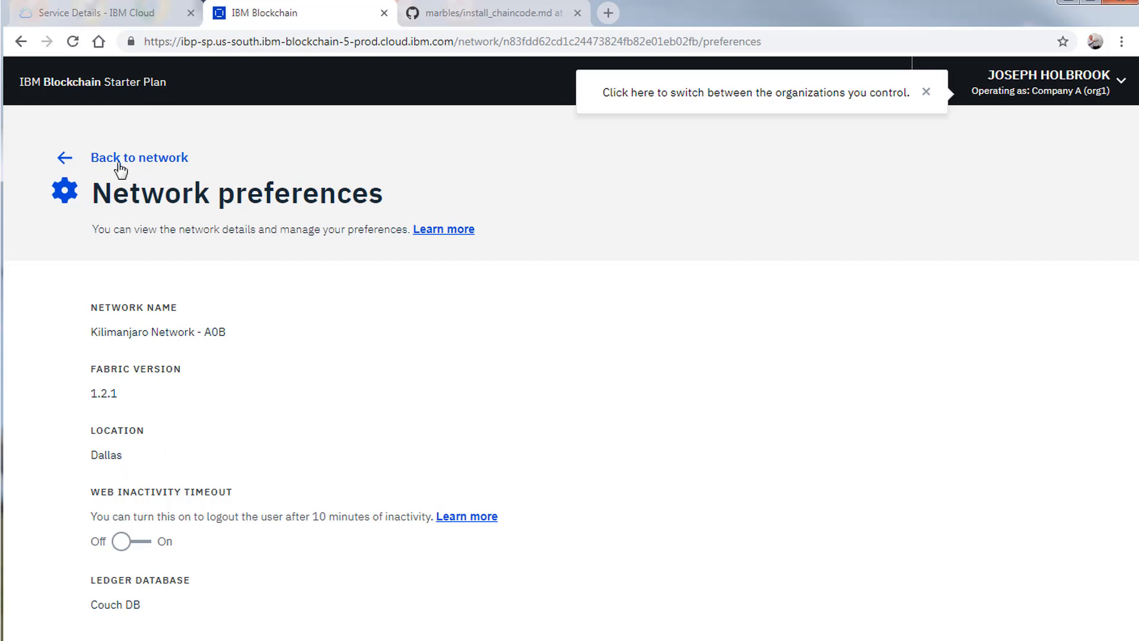
click(89, 160)
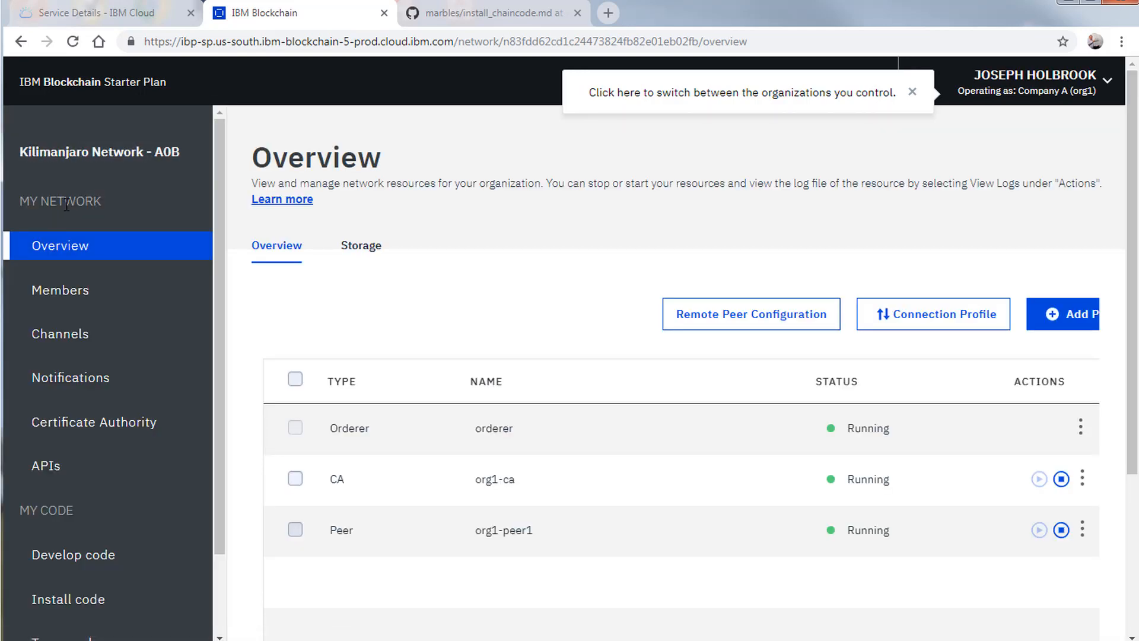
click(912, 92)
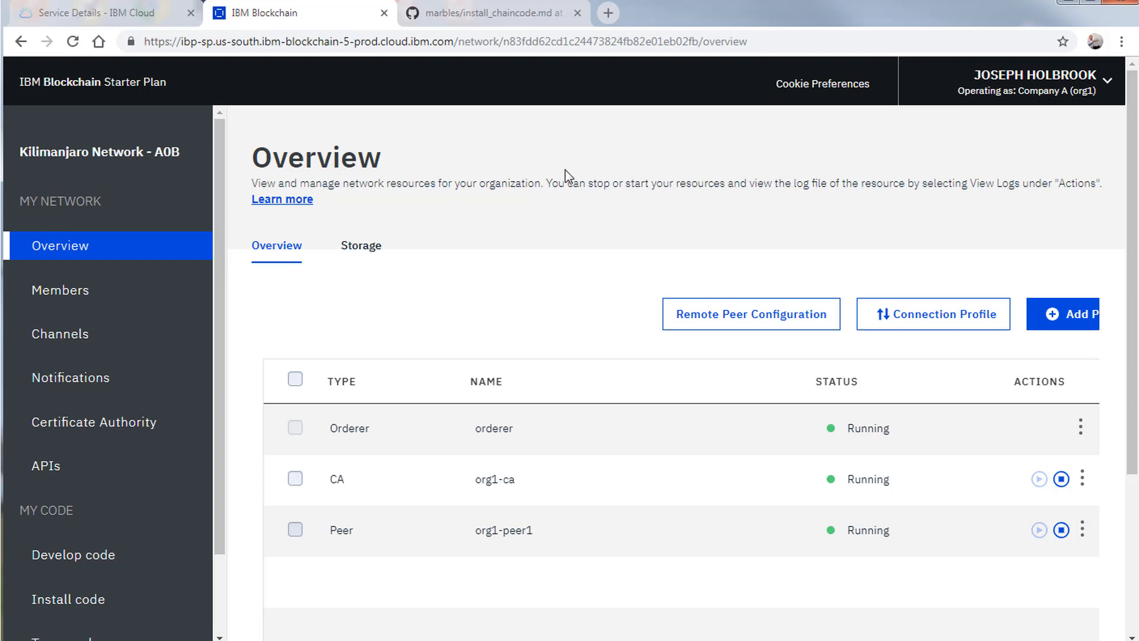
Step: Delete the Blockchain-ci service on its IBM Cloud service details page and check the dashboard for remaining resources
click(136, 15)
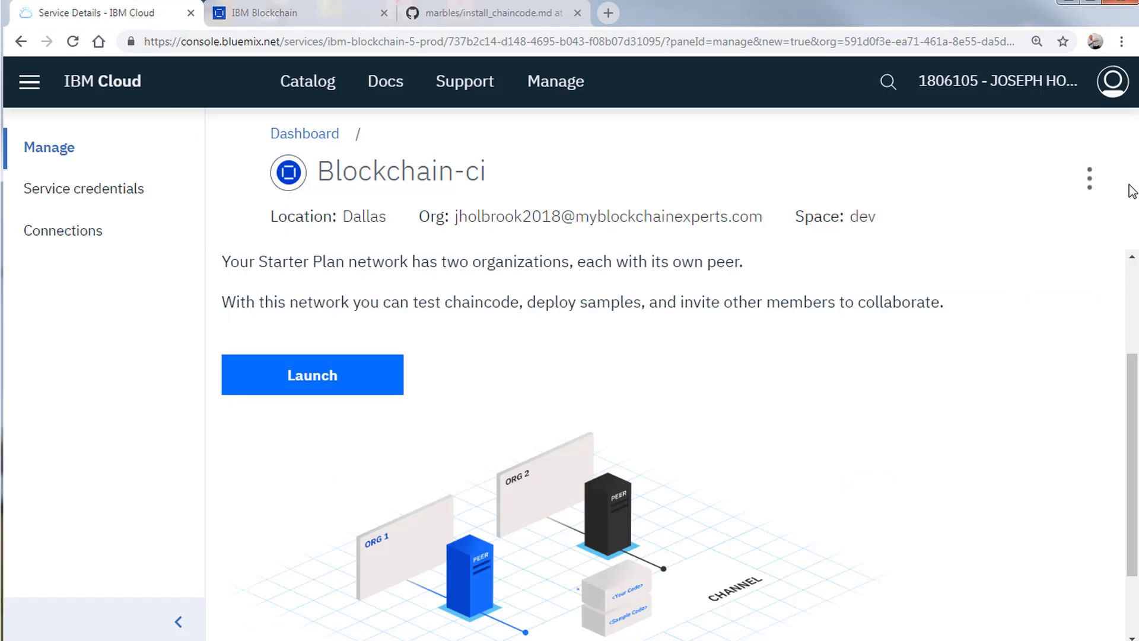
click(1090, 179)
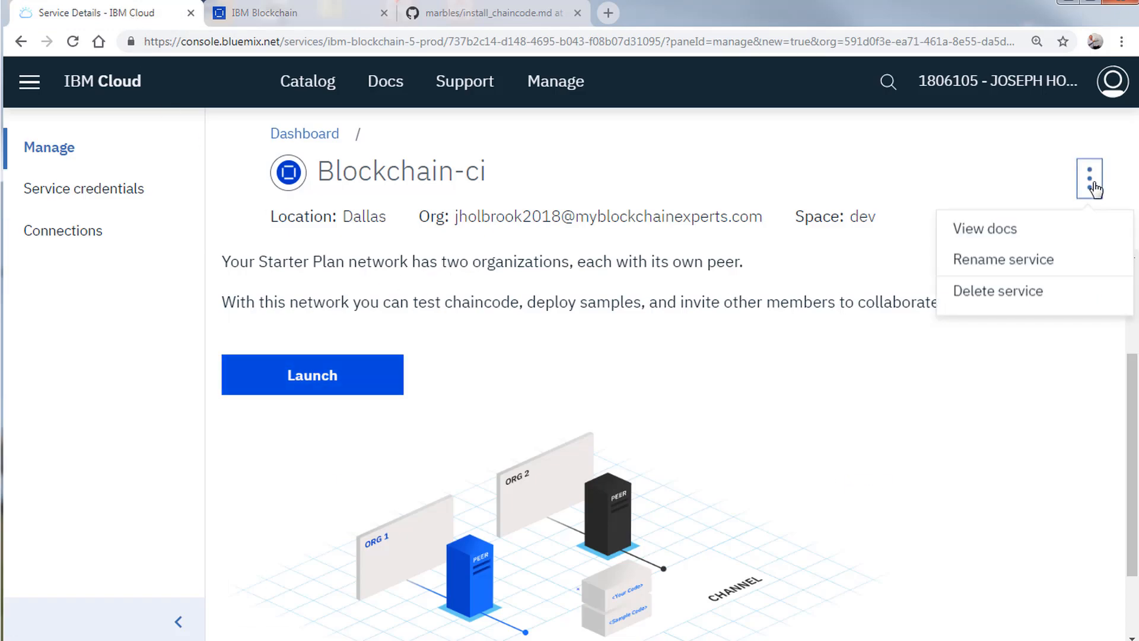
click(1019, 299)
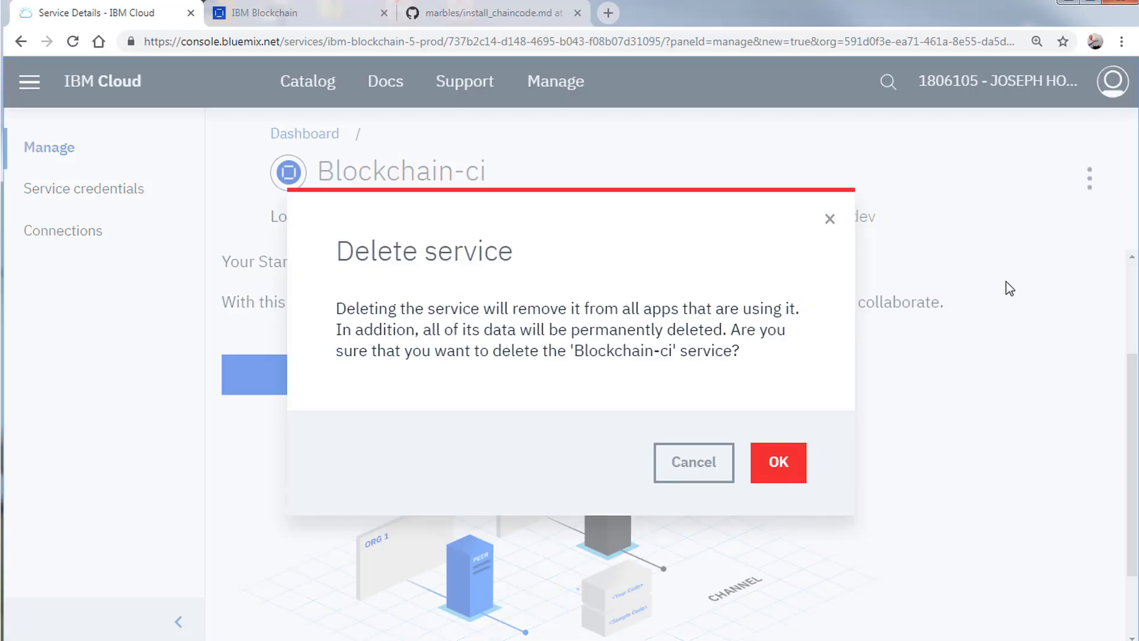
click(774, 462)
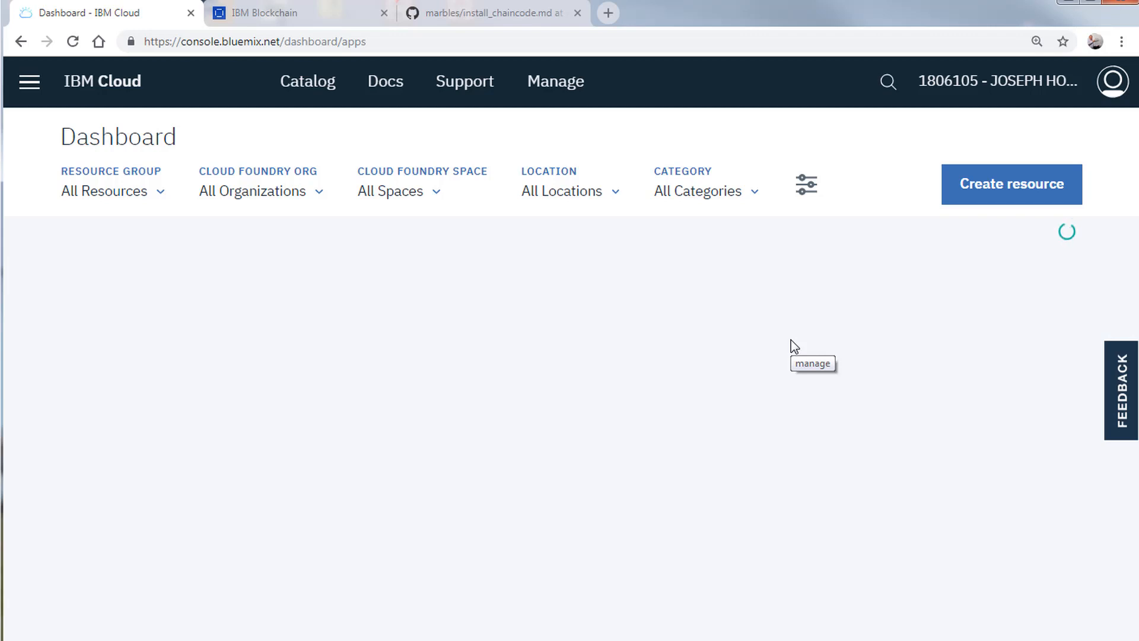
scroll(499, 409, down, 4)
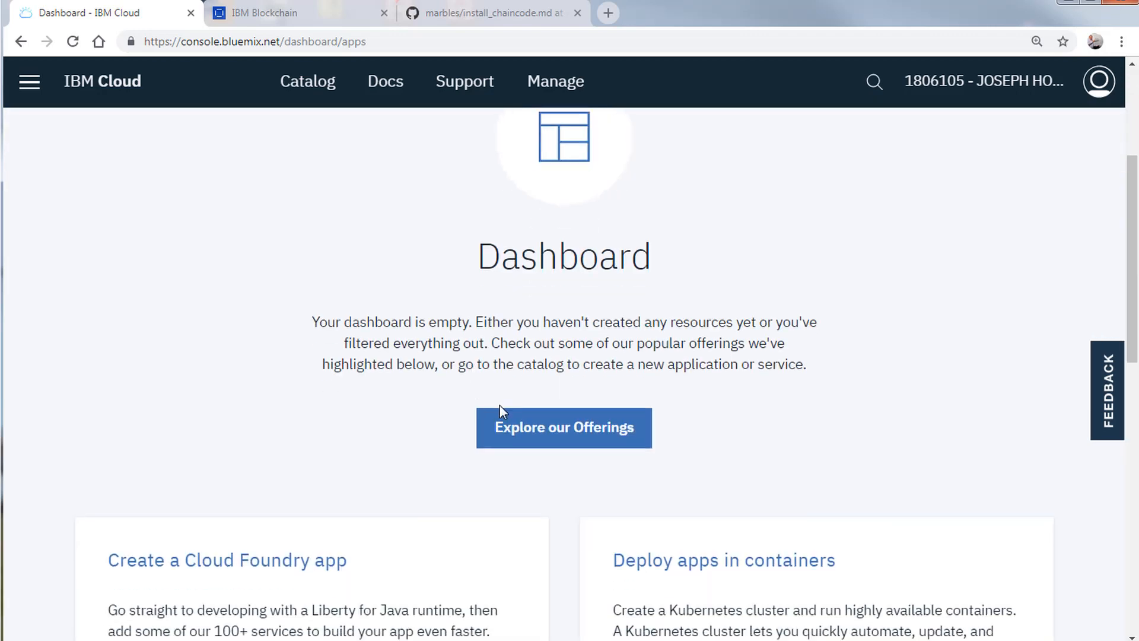
scroll(310, 373, up, 4)
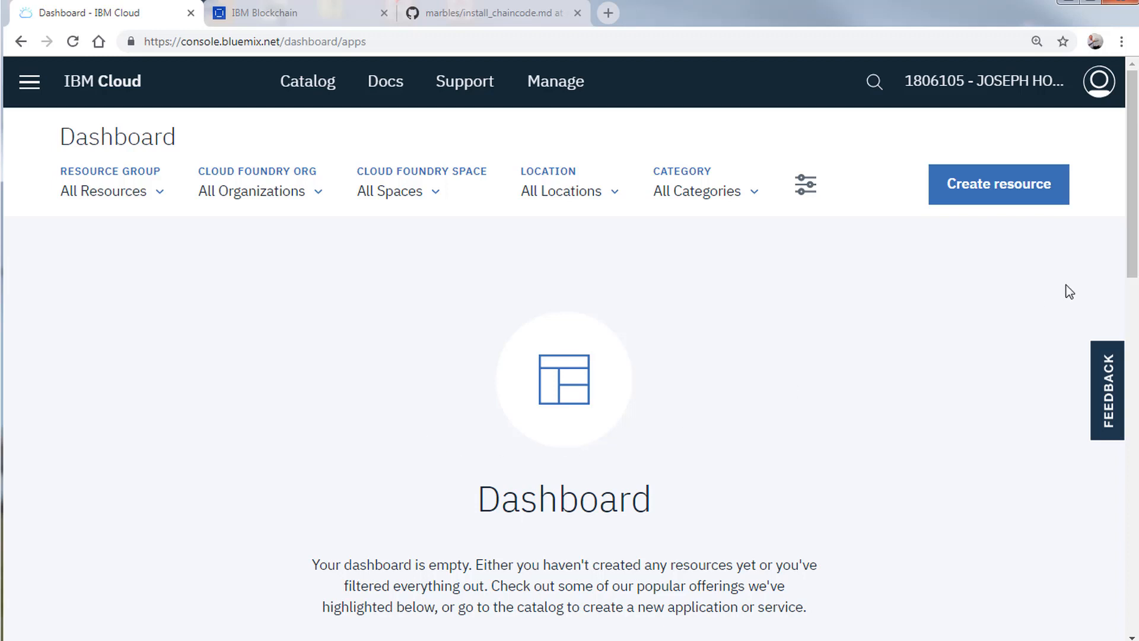
Step: Log out of the IBM Cloud account and confirm the logout
click(1024, 84)
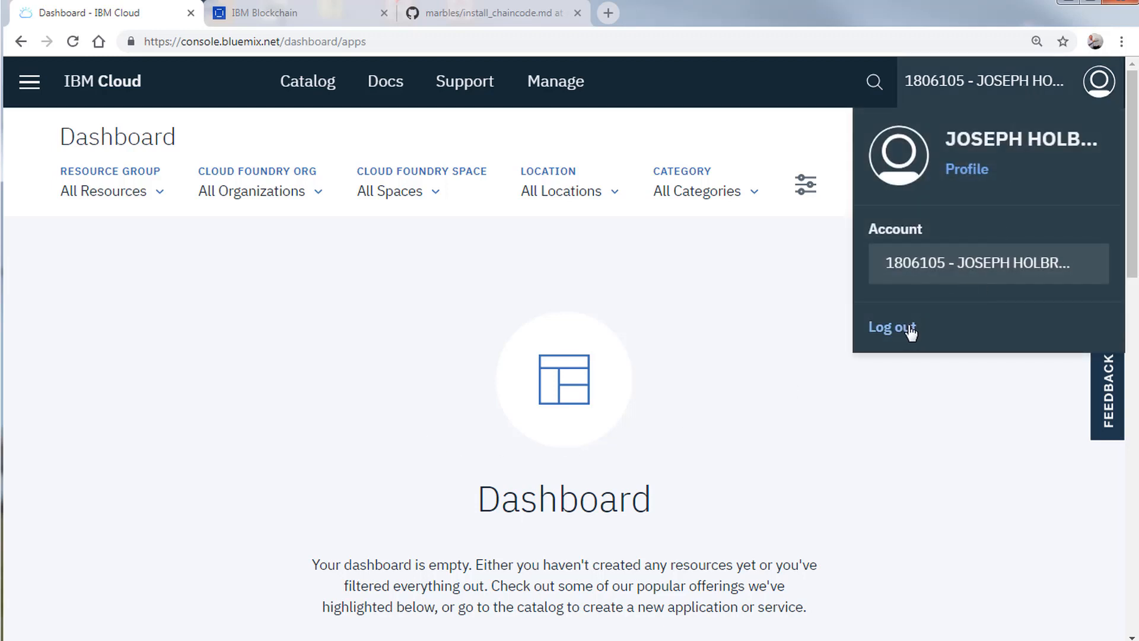
click(908, 328)
click(715, 466)
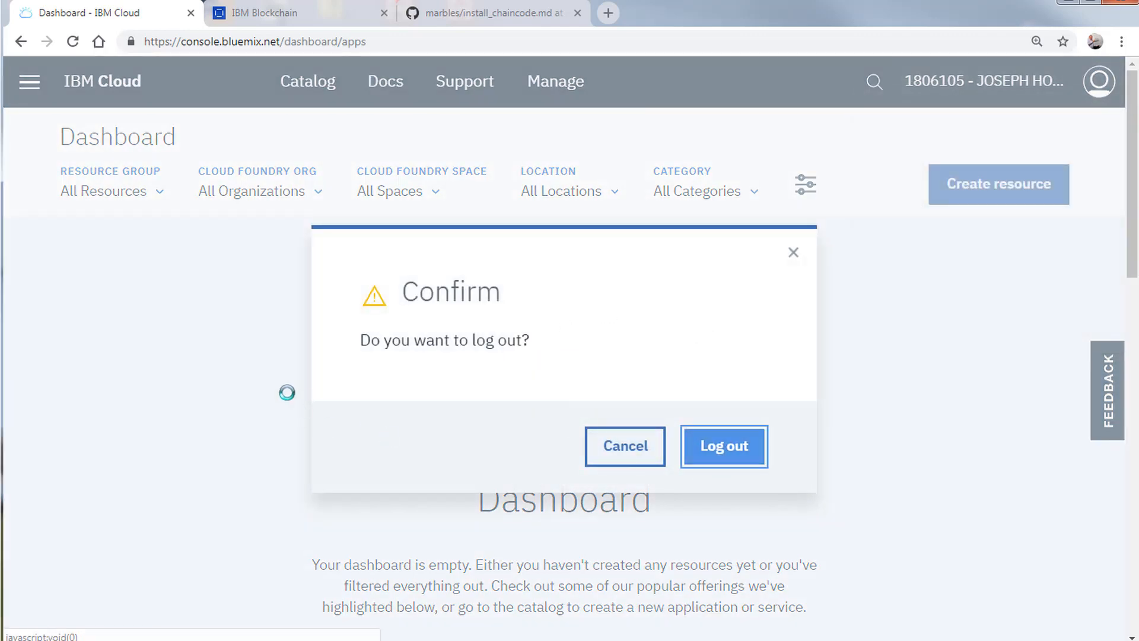